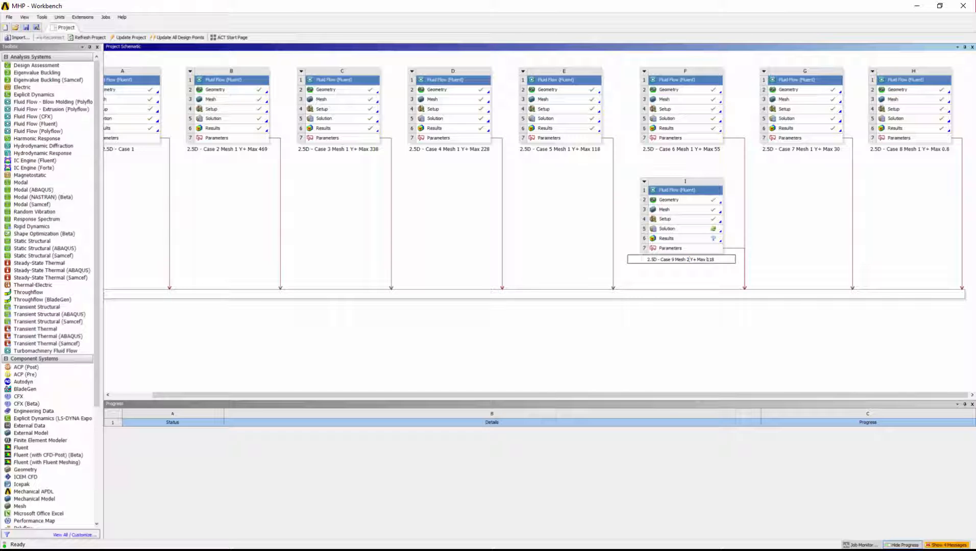
- Open the mesh of "2.5D - Case 9 Mesh 2 Y+ Max 118" and clear its generated data
{"action": "double_click", "coordinate": [675, 210]}
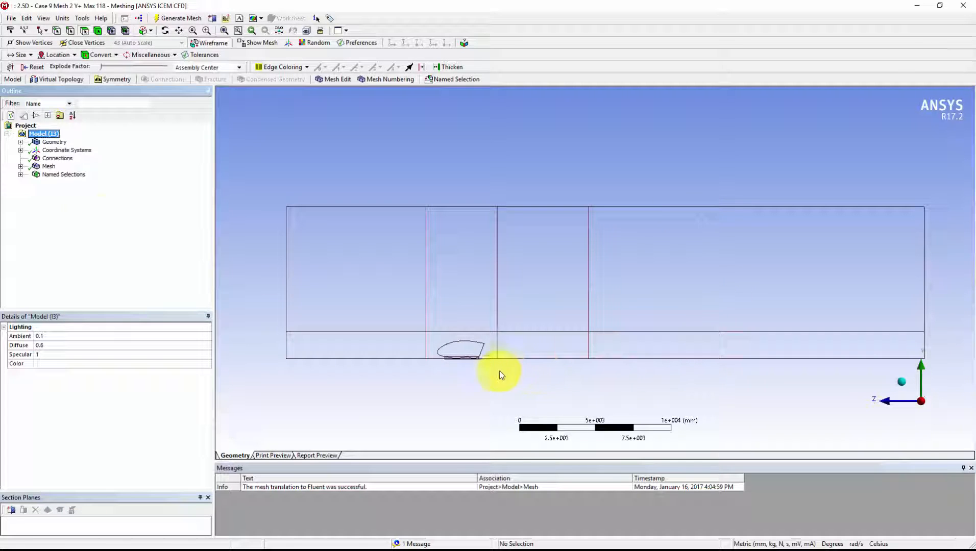
{"action": "left_click", "coordinate": [49, 166]}
{"action": "right_click", "coordinate": [169, 215]}
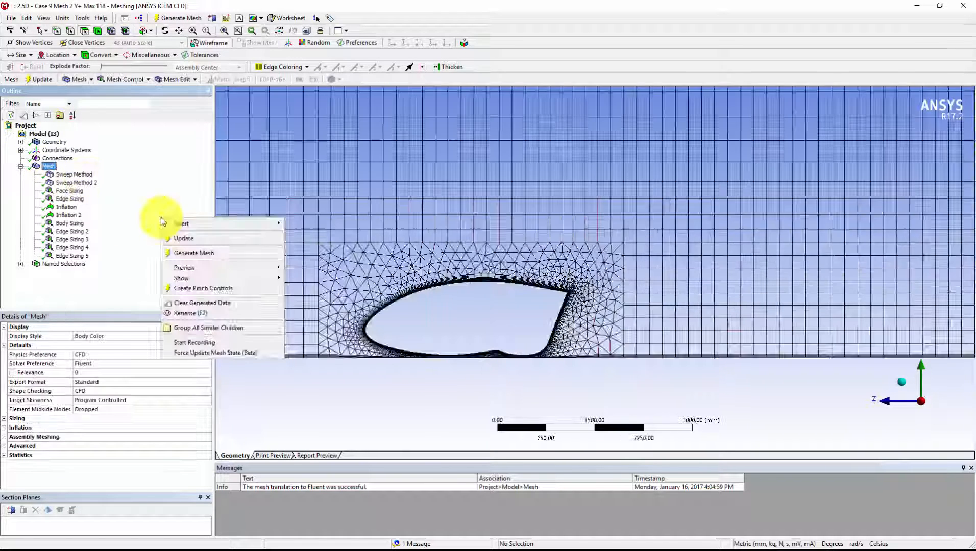
{"action": "left_click", "coordinate": [237, 300]}
{"action": "left_click", "coordinate": [531, 318]}
- Adjust the element sizes of Face Sizing and Body Sizing, checking the edge sizing and inflation controls between them
{"action": "left_click", "coordinate": [69, 190]}
{"action": "left_click", "coordinate": [107, 382]}
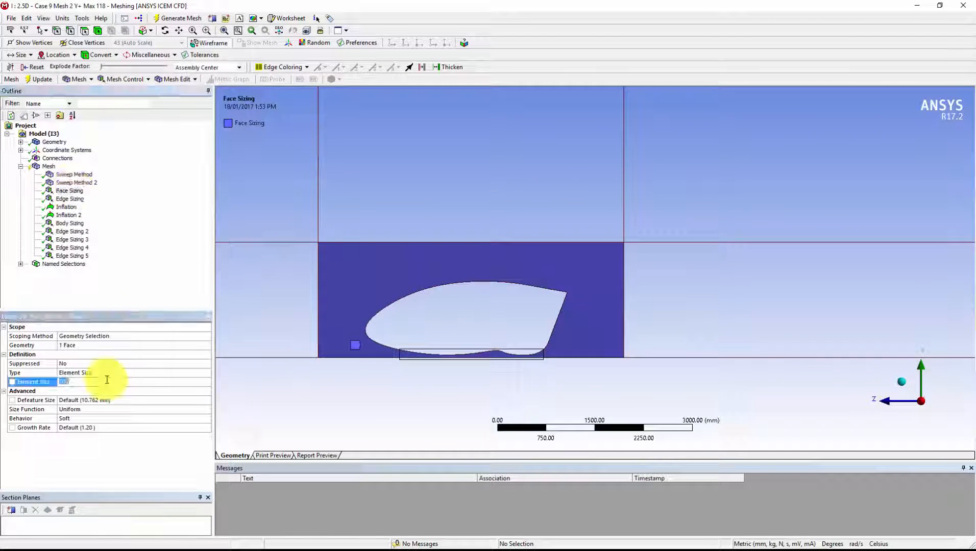
{"action": "key", "text": "Down"}
{"action": "left_click", "coordinate": [67, 207]}
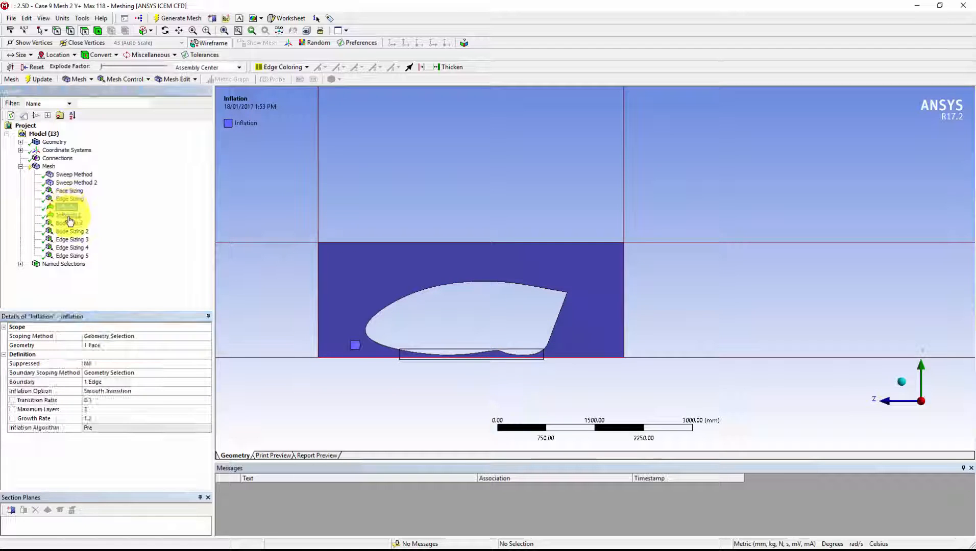
{"action": "left_click", "coordinate": [72, 223]}
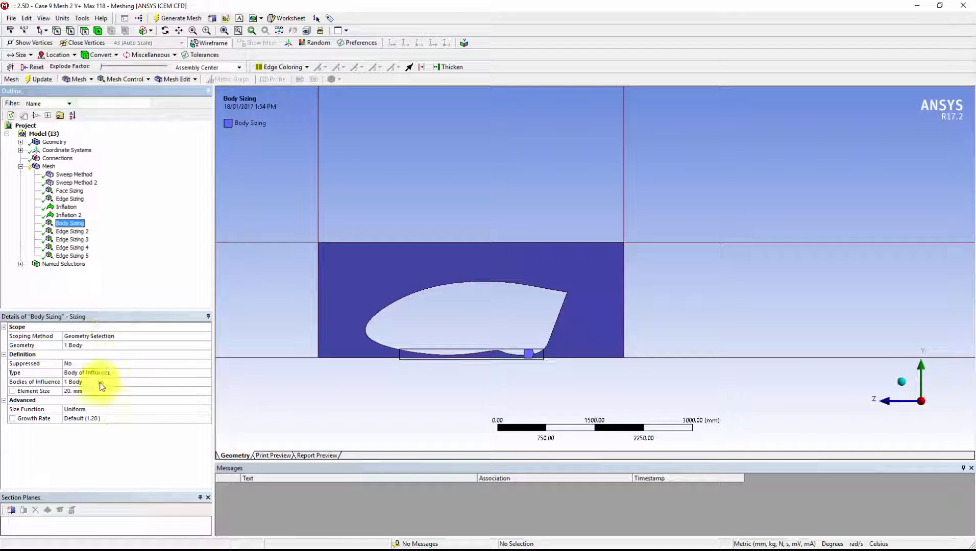
{"action": "left_click", "coordinate": [100, 392]}
- Review the edge sizings and generate the mesh only for the block surrounding the fairing
{"action": "left_click", "coordinate": [72, 231]}
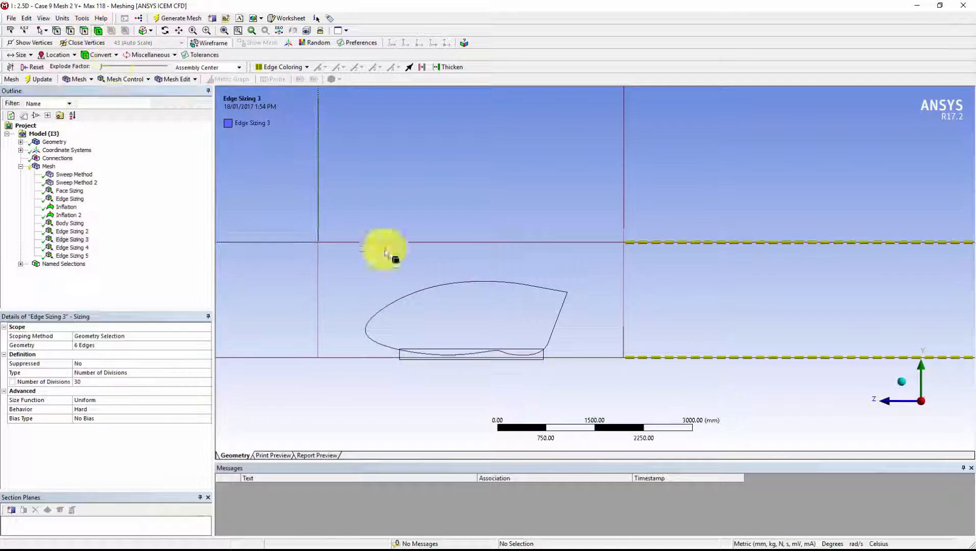
{"action": "left_click", "coordinate": [385, 253]}
{"action": "left_click", "coordinate": [45, 168]}
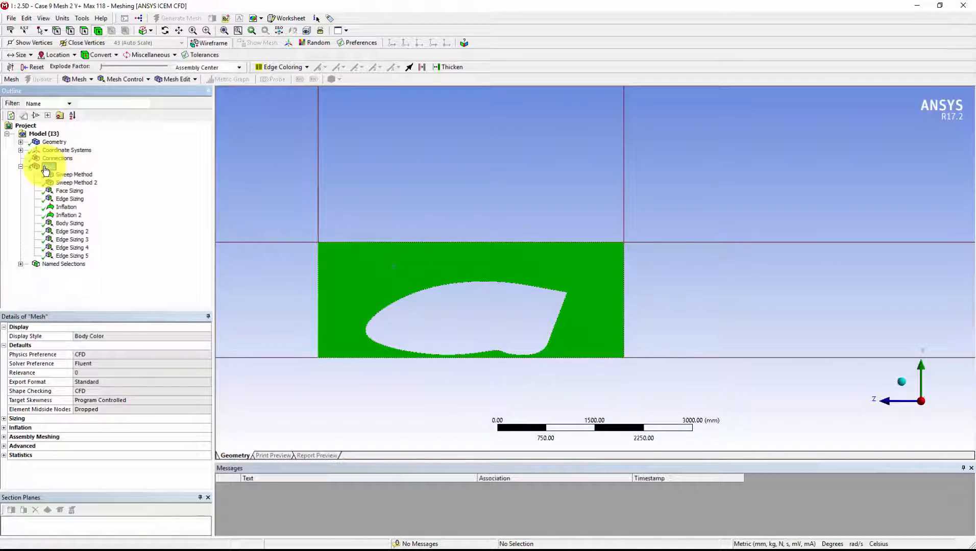
- Inspect the mesh around the fairing, especially the inflation layers in the narrow gap between its underside and the ground
{"action": "right_click_drag", "start_coordinate": [492, 302], "coordinate": [522, 268]}
{"action": "scroll", "coordinate": [615, 438], "scroll_direction": "down", "scroll_amount": 8}
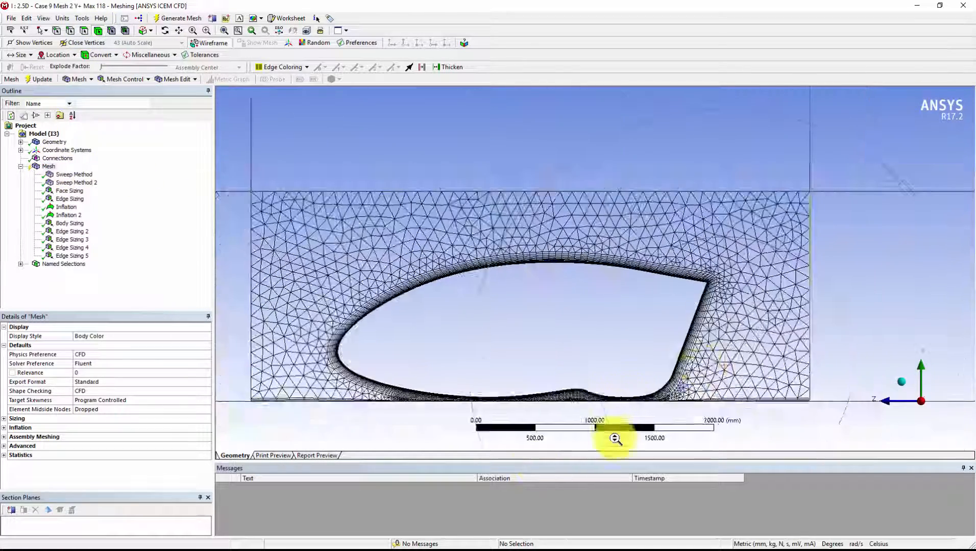
{"action": "right_click_drag", "start_coordinate": [700, 364], "coordinate": [592, 418]}
{"action": "scroll", "coordinate": [491, 356], "scroll_direction": "up", "scroll_amount": 5}
{"action": "middle_click_drag", "start_coordinate": [790, 288], "coordinate": [665, 314], "text": "ctrl"}
{"action": "scroll", "coordinate": [612, 275], "scroll_direction": "down", "scroll_amount": 4}
{"action": "middle_click_drag", "start_coordinate": [521, 246], "coordinate": [668, 244], "text": "ctrl"}
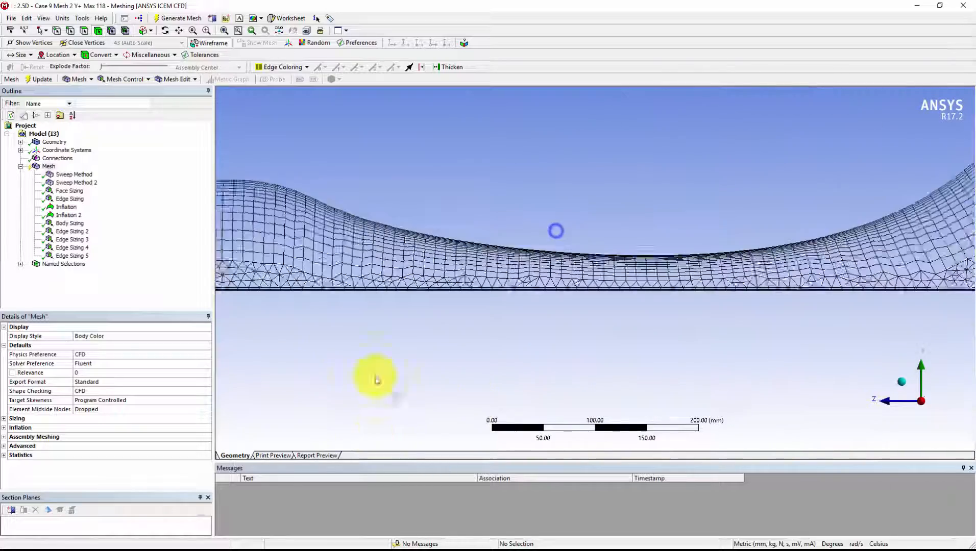
{"action": "middle_click_drag", "start_coordinate": [376, 381], "coordinate": [610, 340], "text": "ctrl"}
{"action": "middle_click_drag", "start_coordinate": [610, 339], "coordinate": [607, 444], "text": "shift"}
{"action": "right_click_drag", "start_coordinate": [490, 253], "coordinate": [368, 288]}
{"action": "middle_click_drag", "start_coordinate": [658, 137], "coordinate": [566, 475], "text": "shift"}
{"action": "middle_click_drag", "start_coordinate": [495, 408], "coordinate": [370, 410], "text": "ctrl"}
- Plot the Orthogonal Quality mesh metric and limit the graph's X-axis to a maximum of 0.4
{"action": "double_click", "coordinate": [97, 455]}
{"action": "left_click", "coordinate": [160, 483]}
{"action": "left_click", "coordinate": [127, 470]}
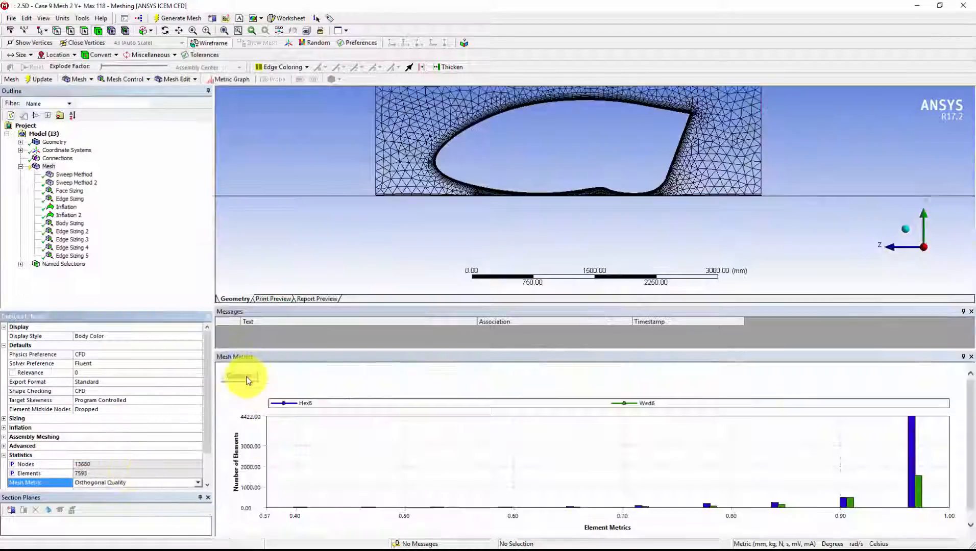
{"action": "left_click", "coordinate": [247, 380]}
{"action": "double_click", "coordinate": [349, 462]}
{"action": "left_click", "coordinate": [468, 385]}
- Locate a low-quality element from the metric graph on the fairing mesh, and close the graph
{"action": "left_click", "coordinate": [772, 450]}
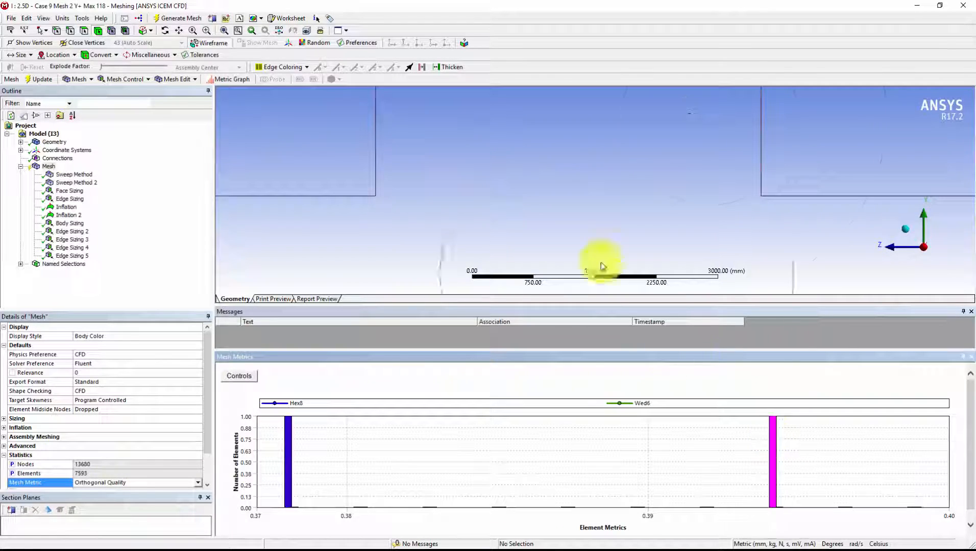
{"action": "scroll", "coordinate": [746, 168], "scroll_direction": "up", "scroll_amount": 10}
{"action": "left_click", "coordinate": [427, 407]}
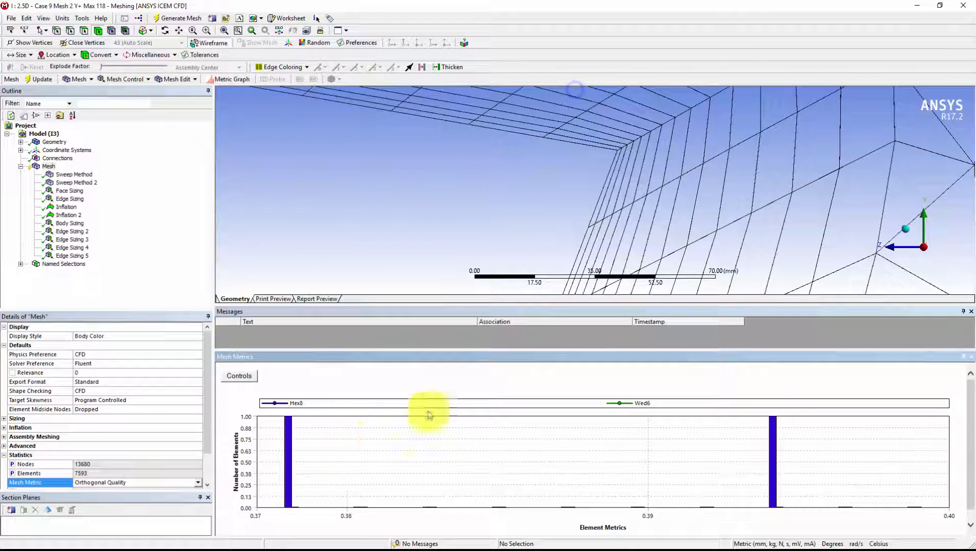
{"action": "left_click", "coordinate": [972, 356]}
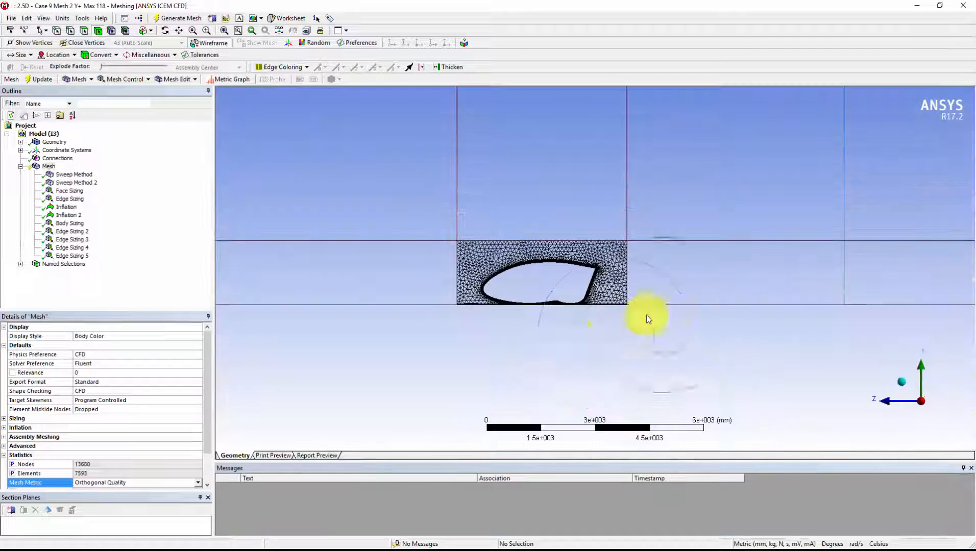
- Select Edge Sizing 2 and generate the mesh only on the ground-level block ahead of the fairing
{"action": "left_click", "coordinate": [76, 224]}
{"action": "left_click", "coordinate": [76, 232]}
{"action": "right_click_drag", "start_coordinate": [520, 270], "coordinate": [416, 347]}
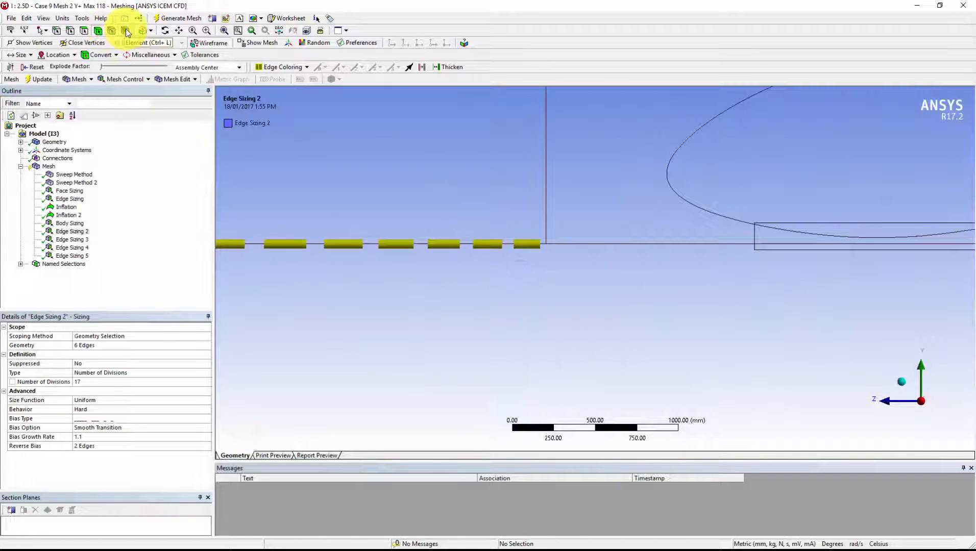
{"action": "left_click", "coordinate": [126, 31]}
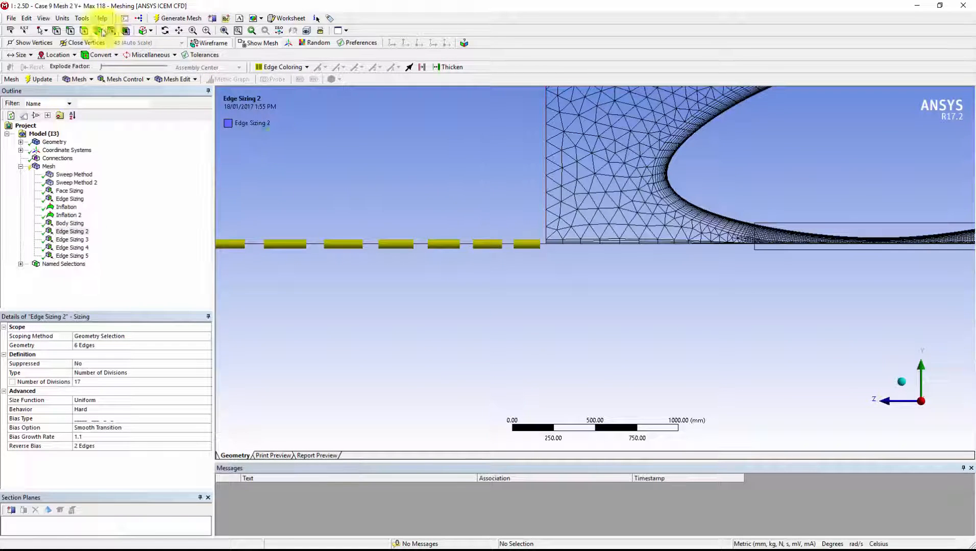
{"action": "left_click", "coordinate": [101, 32]}
{"action": "left_click", "coordinate": [408, 205]}
{"action": "right_click", "coordinate": [407, 204]}
{"action": "left_click", "coordinate": [453, 235]}
- Set Edge Sizing 2 to 25 divisions and regenerate the mesh of the block ahead of the fairing
{"action": "right_click_drag", "start_coordinate": [590, 211], "coordinate": [467, 259]}
{"action": "right_click_drag", "start_coordinate": [670, 193], "coordinate": [391, 346]}
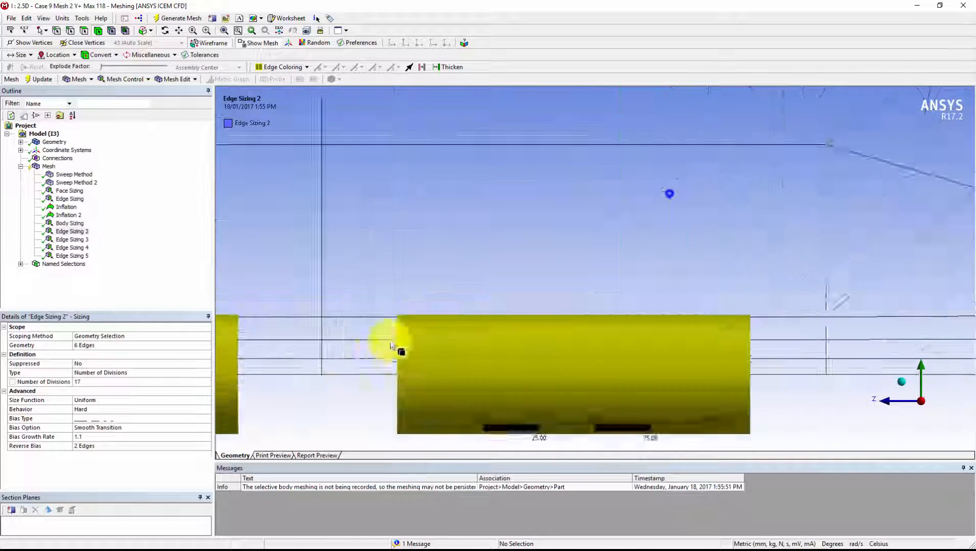
{"action": "left_click", "coordinate": [143, 382]}
{"action": "type", "text": "25"}
{"action": "key", "text": "Return"}
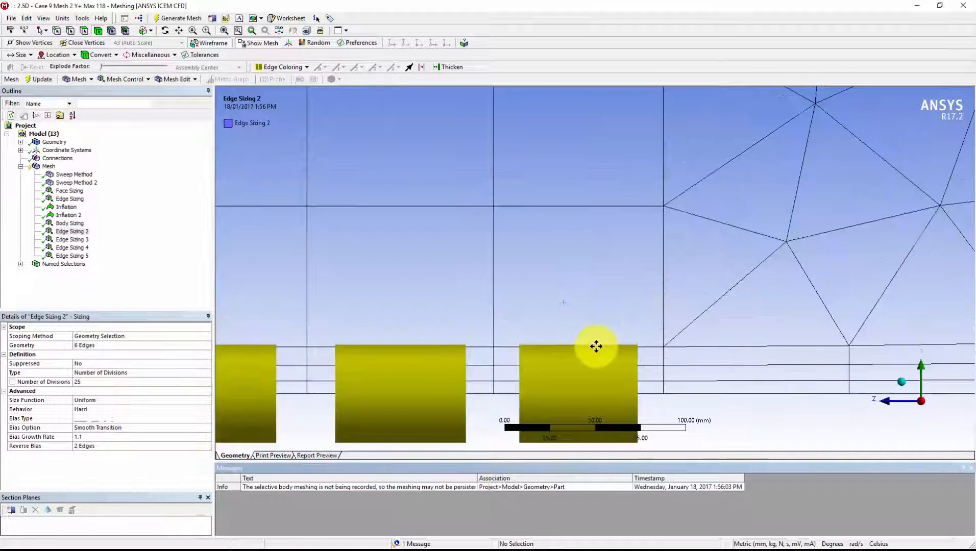
- Set Edge Sizing 4 on the vertical edges to 25 divisions and generate the mesh of the block above the fairing
{"action": "scroll", "coordinate": [645, 293], "scroll_direction": "down", "scroll_amount": 2}
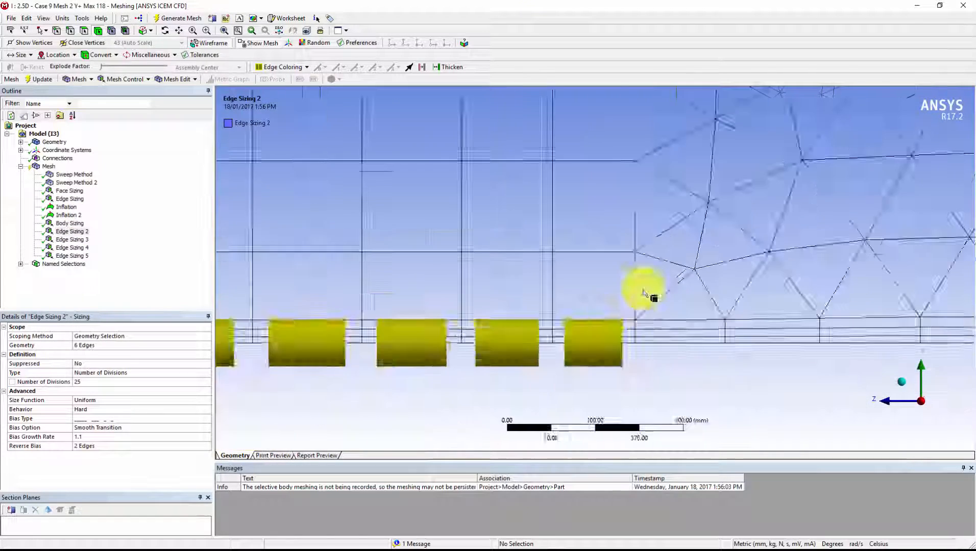
{"action": "scroll", "coordinate": [645, 293], "scroll_direction": "down", "scroll_amount": 5}
{"action": "left_click", "coordinate": [57, 240]}
{"action": "scroll", "coordinate": [737, 266], "scroll_direction": "down", "scroll_amount": 10}
{"action": "left_click", "coordinate": [77, 250]}
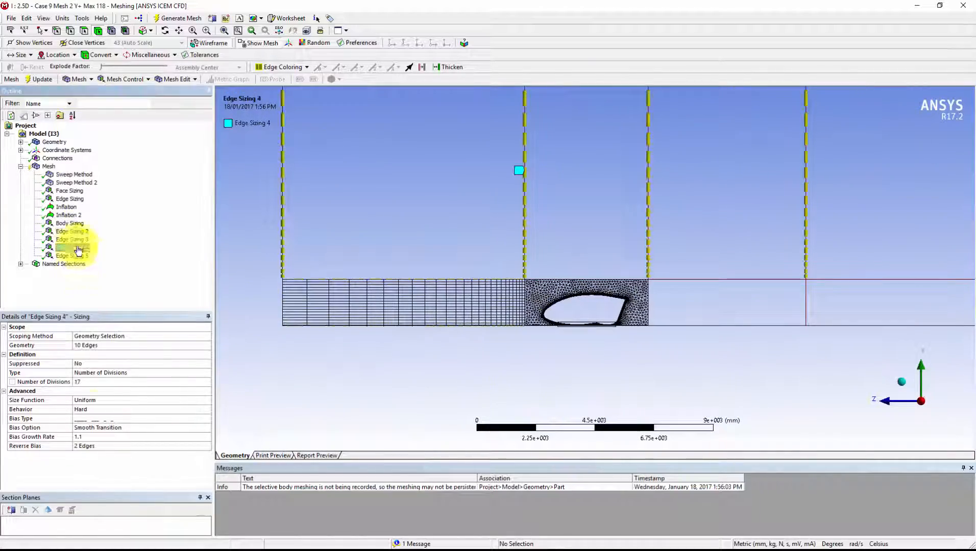
{"action": "left_click", "coordinate": [98, 382]}
{"action": "type", "text": "25"}
{"action": "key", "text": "Return"}
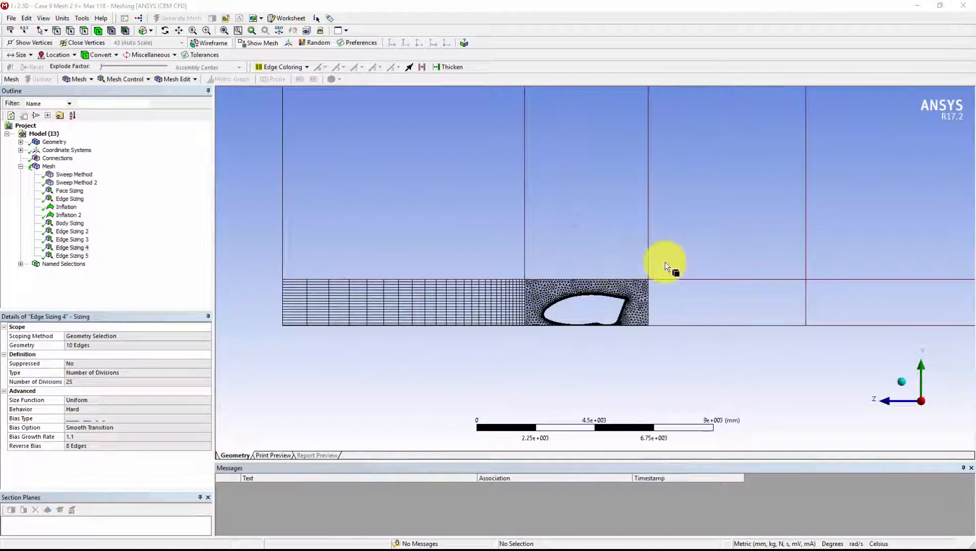
- Set Edge Sizing 3 to 60 divisions and generate the mesh of the block directly behind the fairing
{"action": "right_click_drag", "start_coordinate": [660, 262], "coordinate": [604, 288]}
{"action": "scroll", "coordinate": [478, 281], "scroll_direction": "down", "scroll_amount": 5}
{"action": "right_click_drag", "start_coordinate": [386, 251], "coordinate": [319, 307]}
{"action": "scroll", "coordinate": [797, 315], "scroll_direction": "down", "scroll_amount": 5}
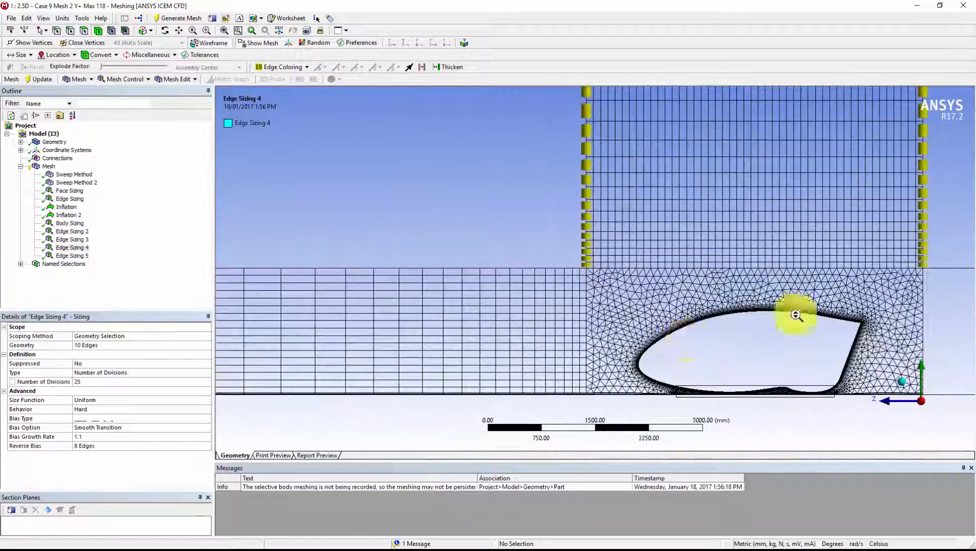
{"action": "scroll", "coordinate": [796, 315], "scroll_direction": "down", "scroll_amount": 3}
{"action": "middle_click_drag", "start_coordinate": [797, 315], "coordinate": [393, 321], "text": "ctrl"}
{"action": "left_click", "coordinate": [80, 240]}
{"action": "left_click", "coordinate": [120, 382]}
{"action": "type", "text": "60"}
{"action": "key", "text": "Return"}
{"action": "right_click", "coordinate": [516, 316]}
{"action": "left_click", "coordinate": [562, 66]}
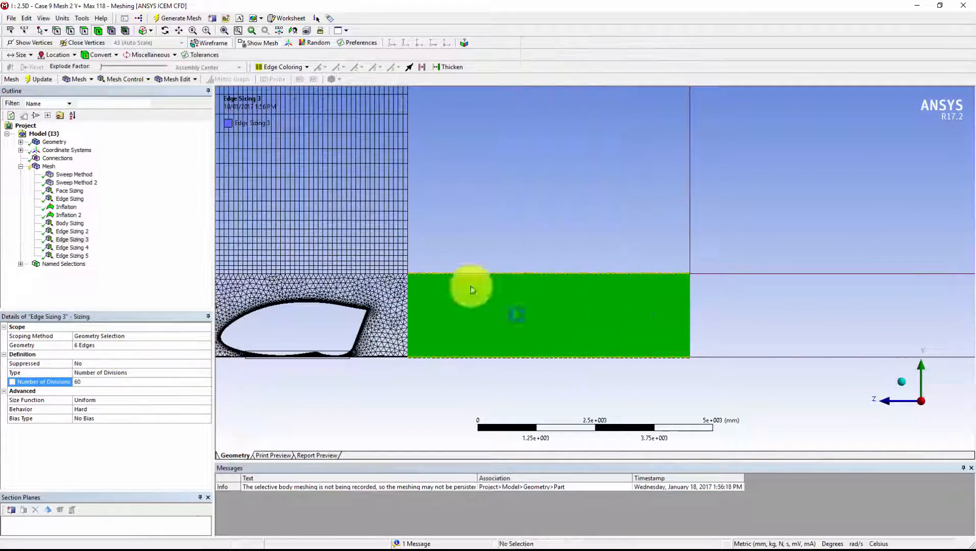
- Set Edge Sizing 5 to 50 divisions and generate the mesh of the far downstream block
{"action": "right_click_drag", "start_coordinate": [447, 338], "coordinate": [382, 371]}
{"action": "scroll", "coordinate": [521, 302], "scroll_direction": "down", "scroll_amount": 8}
{"action": "middle_click_drag", "start_coordinate": [693, 356], "coordinate": [449, 359], "text": "ctrl"}
{"action": "right_click_drag", "start_coordinate": [735, 246], "coordinate": [649, 287]}
{"action": "scroll", "coordinate": [466, 339], "scroll_direction": "down", "scroll_amount": 4}
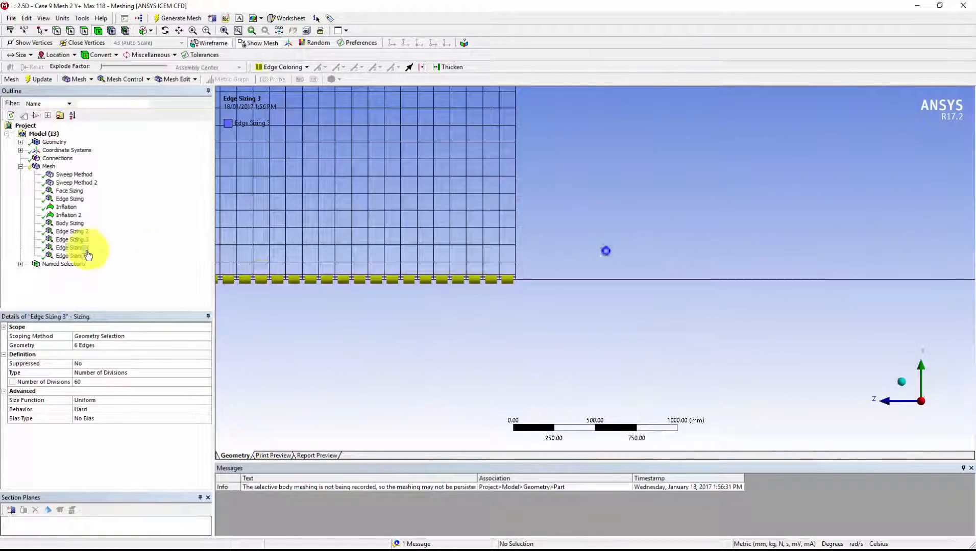
{"action": "left_click", "coordinate": [86, 250]}
{"action": "scroll", "coordinate": [447, 451], "scroll_direction": "down", "scroll_amount": 8}
{"action": "left_click", "coordinate": [85, 257]}
{"action": "right_click_drag", "start_coordinate": [633, 252], "coordinate": [556, 292]}
{"action": "right_click_drag", "start_coordinate": [637, 216], "coordinate": [445, 304]}
{"action": "left_click", "coordinate": [101, 382]}
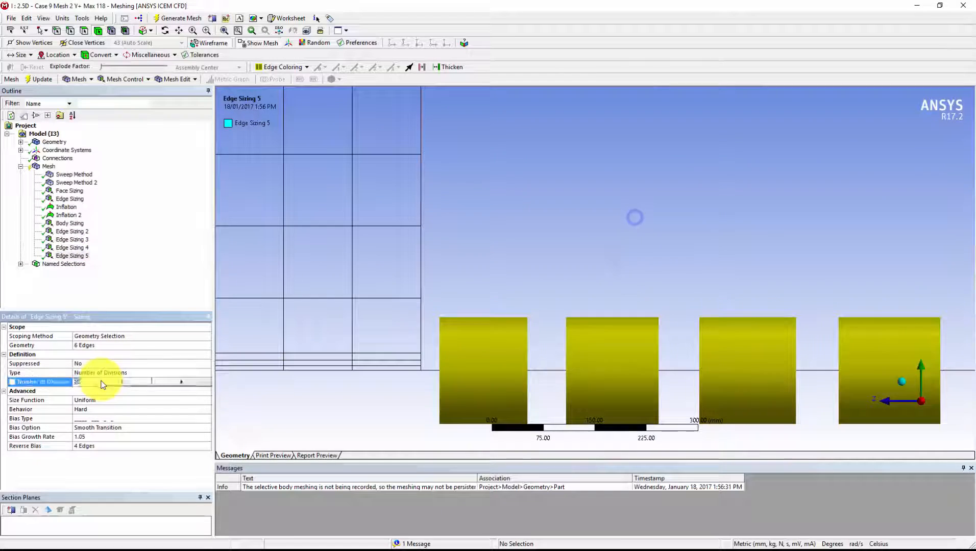
{"action": "type", "text": "50"}
{"action": "key", "text": "Return"}
{"action": "right_click", "coordinate": [503, 320]}
{"action": "left_click", "coordinate": [588, 75]}
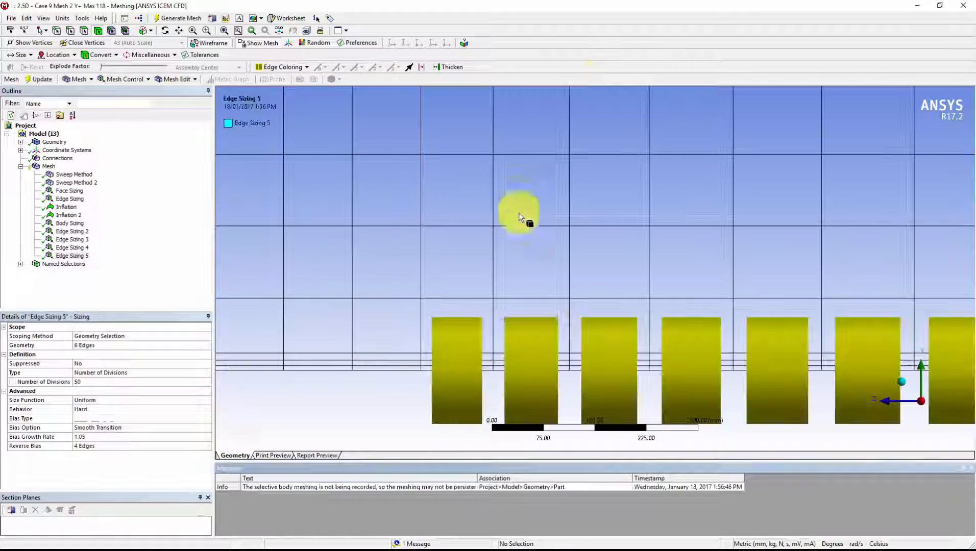
- Generate the mesh for the whole domain
{"action": "scroll", "coordinate": [531, 229], "scroll_direction": "down", "scroll_amount": 10}
{"action": "right_click", "coordinate": [96, 239]}
{"action": "left_click", "coordinate": [115, 271]}
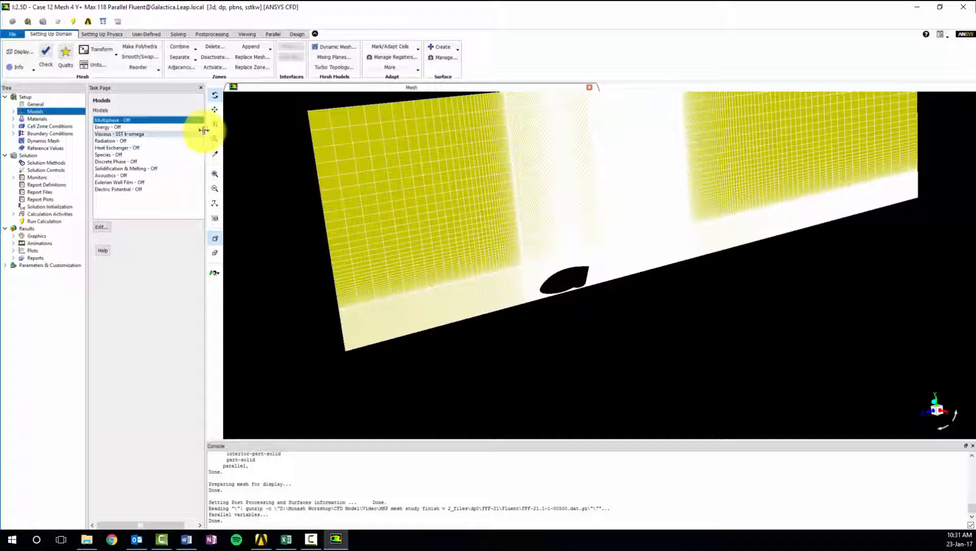
- Switch to Fluent and review the SST k-omega viscous model and the solution methods
{"action": "left_click_drag", "start_coordinate": [203, 130], "coordinate": [548, 162]}
{"action": "double_click", "coordinate": [134, 134]}
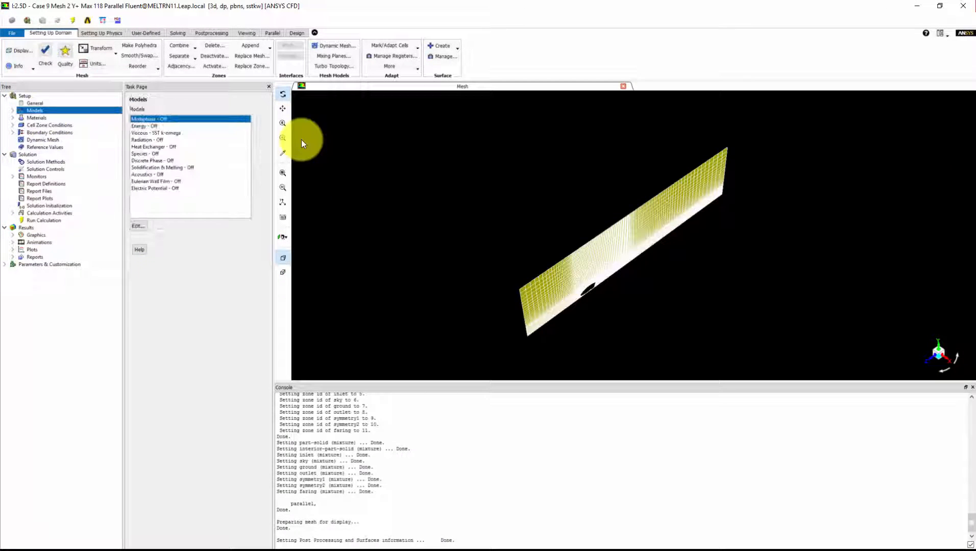
{"action": "left_click", "coordinate": [54, 161]}
- Initialize the solution with hybrid initialization, run the calculation and display the drag convergence history
{"action": "left_click", "coordinate": [48, 206]}
{"action": "left_click", "coordinate": [174, 161]}
{"action": "left_click", "coordinate": [43, 220]}
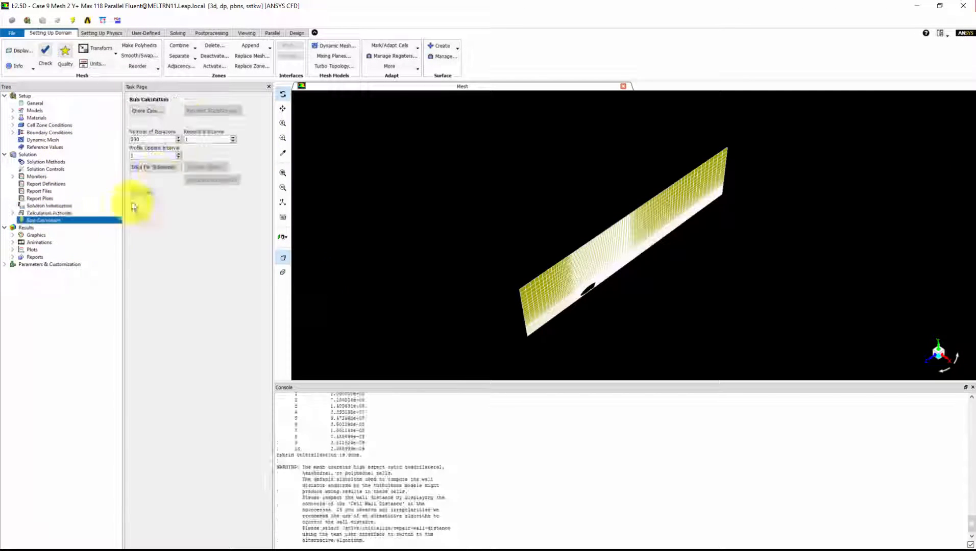
{"action": "left_click", "coordinate": [142, 194]}
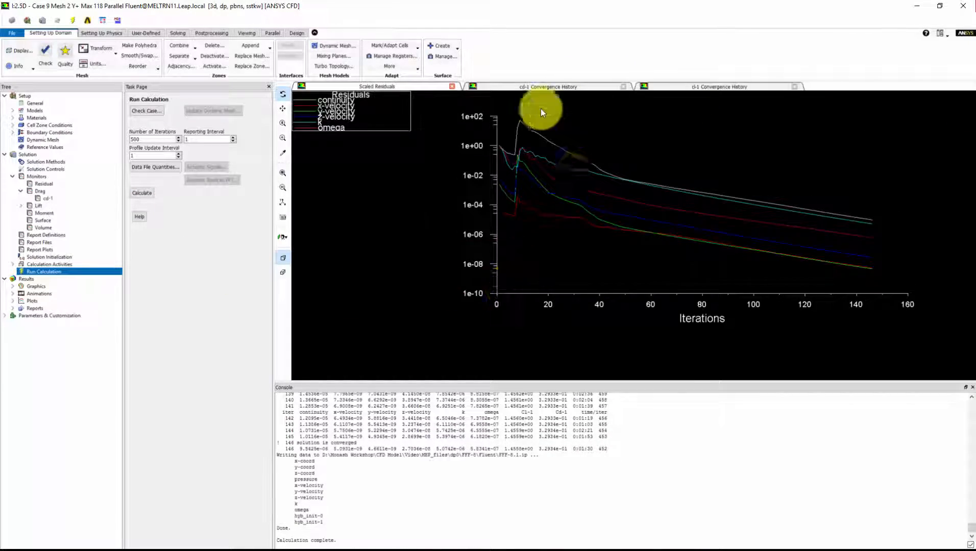
{"action": "left_click", "coordinate": [587, 85]}
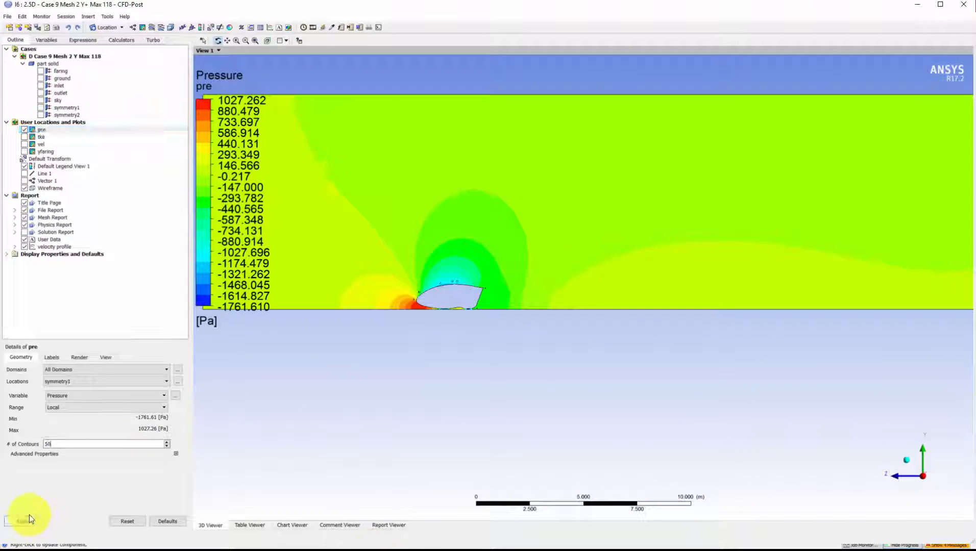
- In CFD-Post, apply 50 contours to the pressure plot, replace it with the tke plot and set that to 50 contours
{"action": "left_click", "coordinate": [29, 519]}
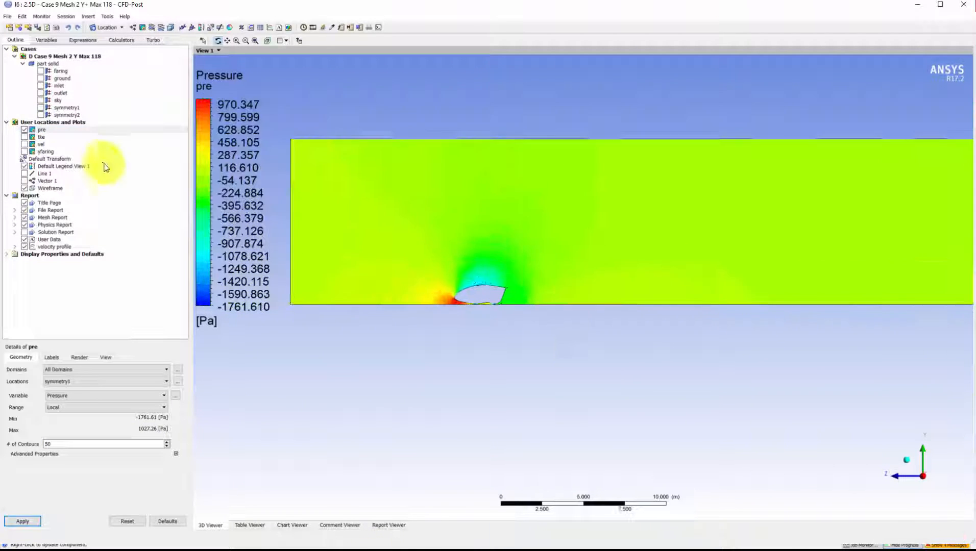
{"action": "left_click", "coordinate": [24, 129]}
{"action": "left_click", "coordinate": [24, 136]}
{"action": "double_click", "coordinate": [41, 136]}
{"action": "double_click", "coordinate": [48, 444]}
{"action": "type", "text": "50"}
{"action": "left_click", "coordinate": [28, 523]}
- Show the symmetry1 boundary with mesh lines and set its transparency to 0 to display the TVR distribution behind the fairing
{"action": "left_click", "coordinate": [40, 108]}
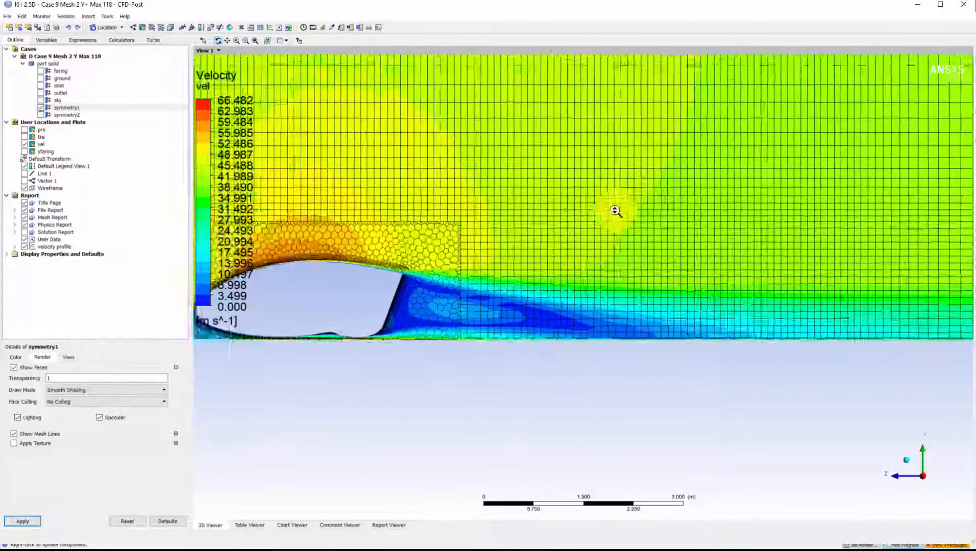
{"action": "left_click", "coordinate": [42, 108]}
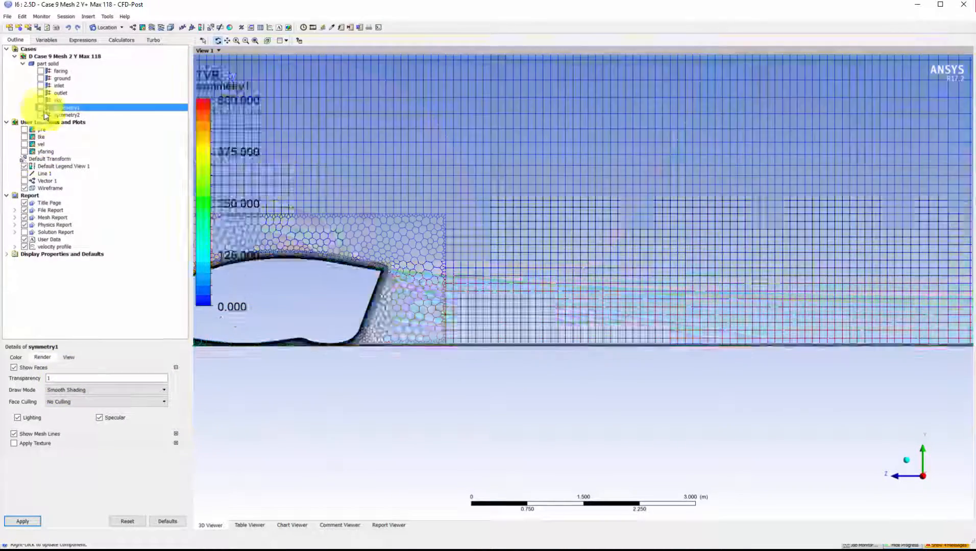
{"action": "left_click", "coordinate": [16, 357]}
{"action": "left_click", "coordinate": [43, 357]}
{"action": "double_click", "coordinate": [50, 379]}
{"action": "type", "text": "0"}
{"action": "left_click", "coordinate": [22, 521]}
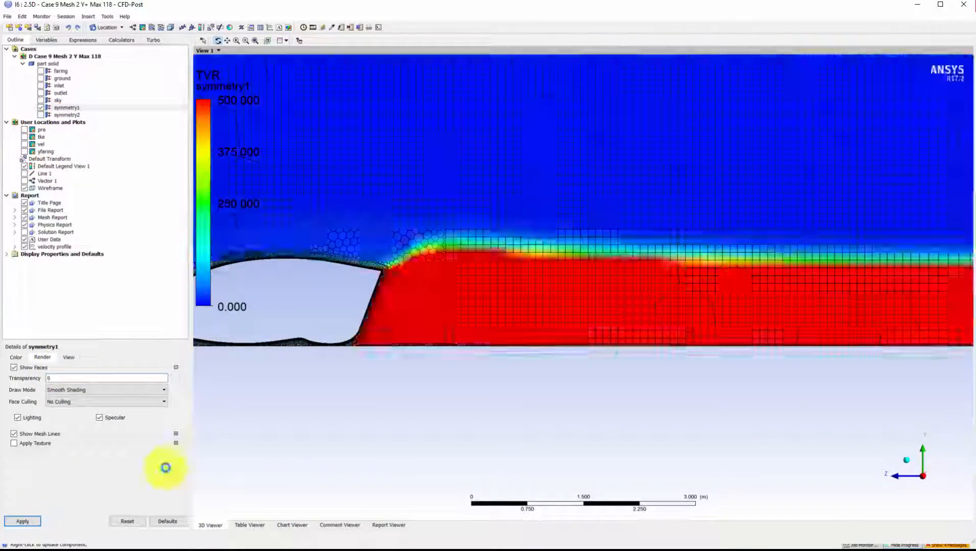
{"action": "scroll", "coordinate": [388, 396], "scroll_direction": "down", "scroll_amount": 4}
{"action": "middle_click_drag", "start_coordinate": [379, 392], "coordinate": [499, 404], "text": "ctrl"}
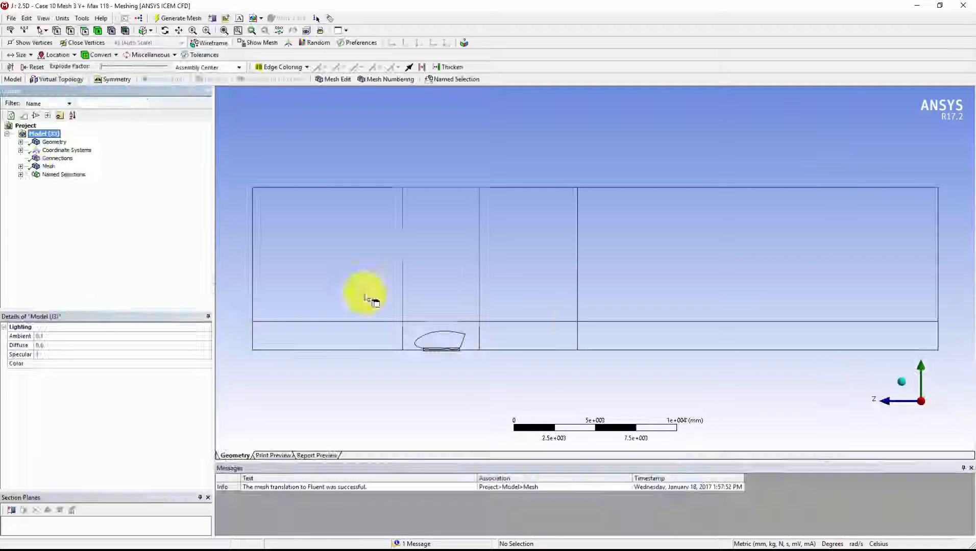
- In the Case 10 mesh, generate the mesh on the body around the fairing and inspect the edge sizings at the inner domain boundary
{"action": "left_click", "coordinate": [69, 199]}
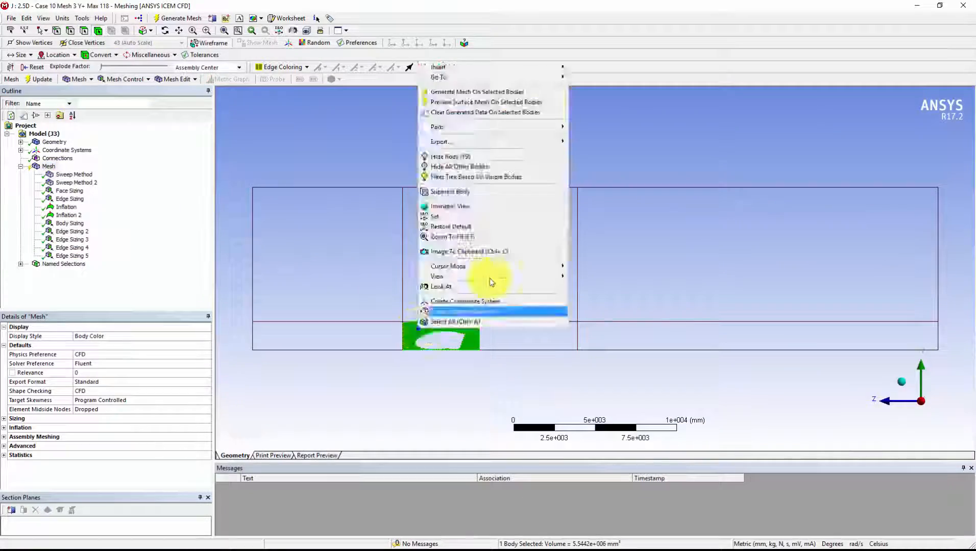
{"action": "left_click", "coordinate": [497, 279]}
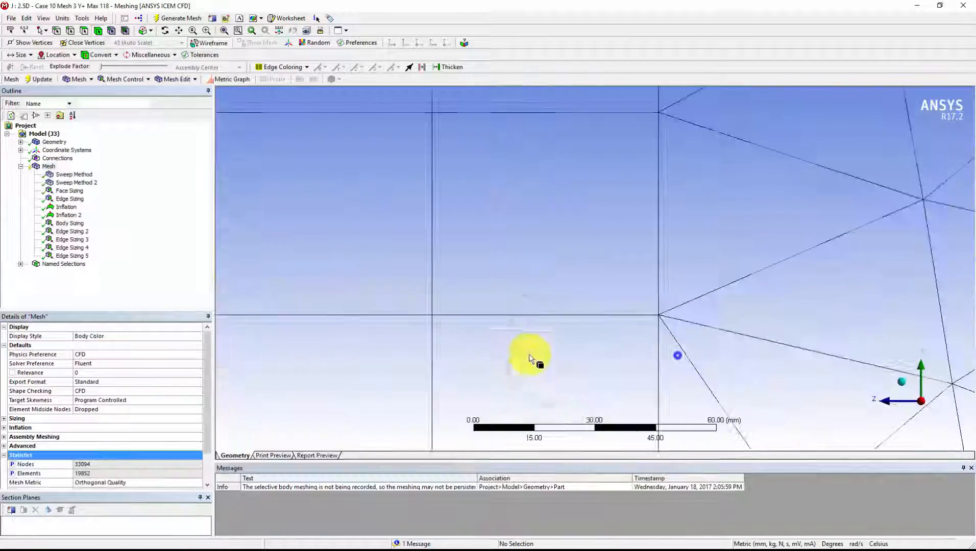
{"action": "left_click", "coordinate": [73, 231]}
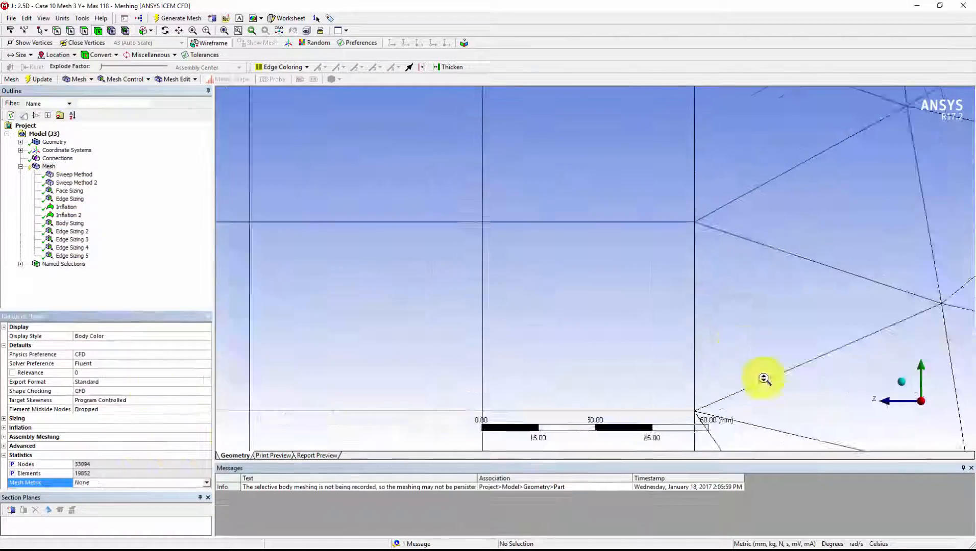
{"action": "left_click", "coordinate": [75, 232]}
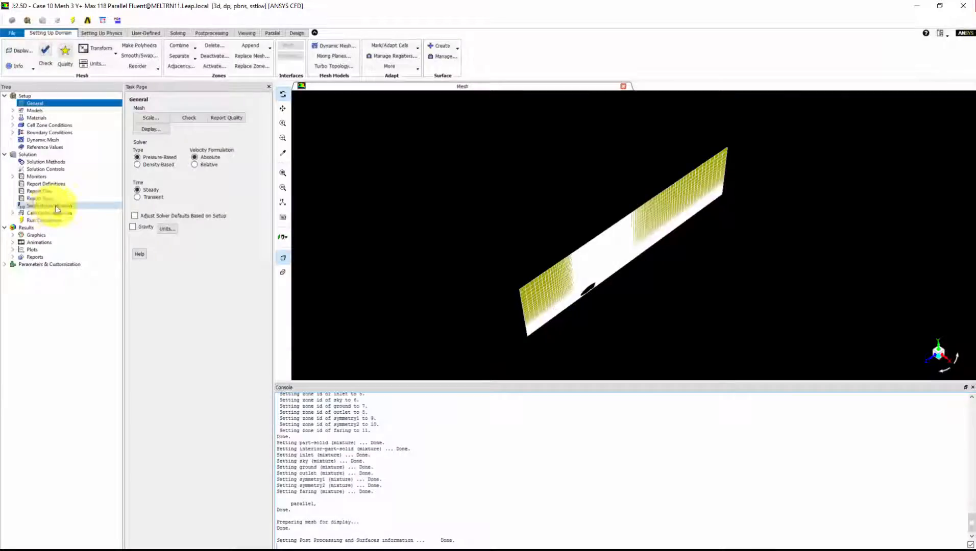
- Initialize the Case 10 solution in Fluent and run the calculation with 500 iterations, saving the case and data
{"action": "left_click", "coordinate": [51, 206]}
{"action": "left_click", "coordinate": [68, 220]}
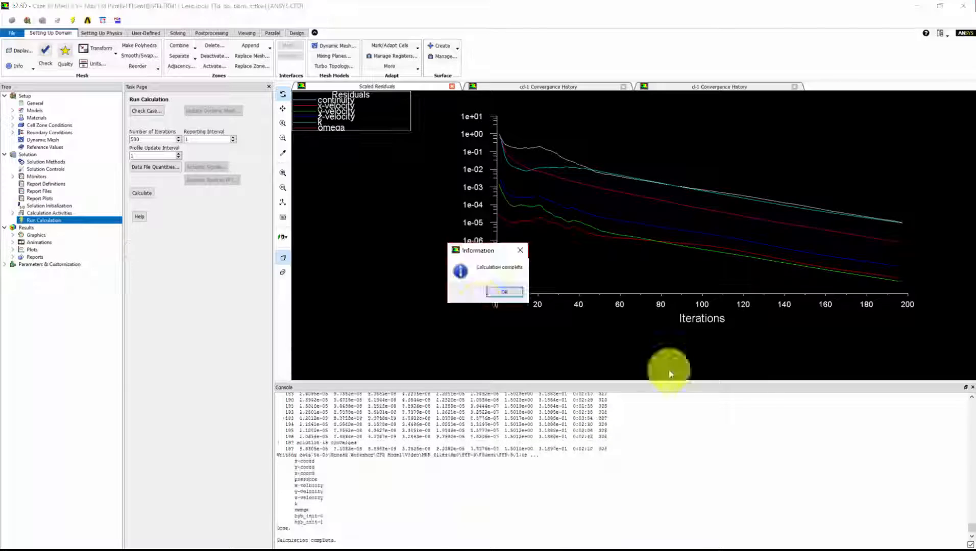
{"action": "left_click", "coordinate": [504, 290]}
{"action": "left_click", "coordinate": [11, 33]}
{"action": "left_click", "coordinate": [28, 57]}
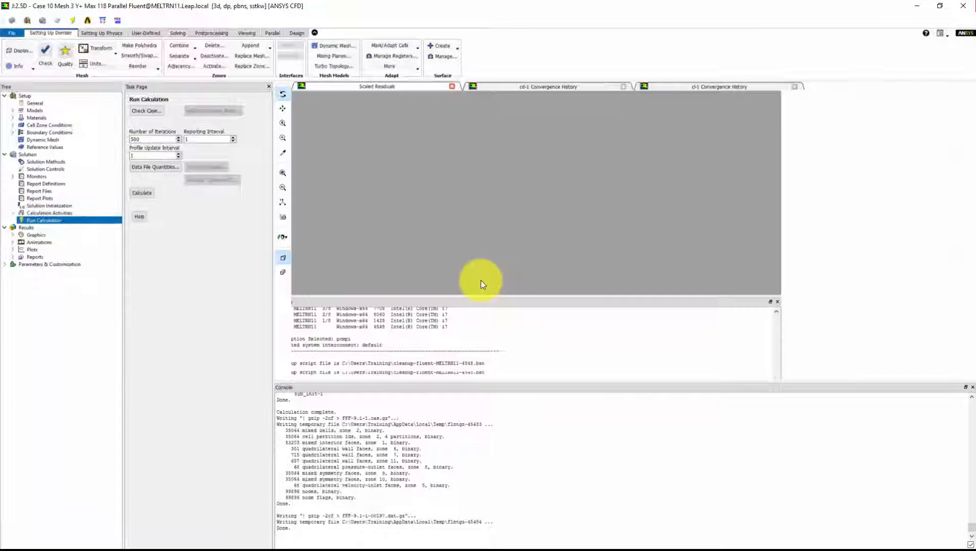
- In Workbench, update the results of the Case 10 system and duplicate the whole system
{"action": "right_click", "coordinate": [816, 236]}
{"action": "left_click", "coordinate": [846, 275]}
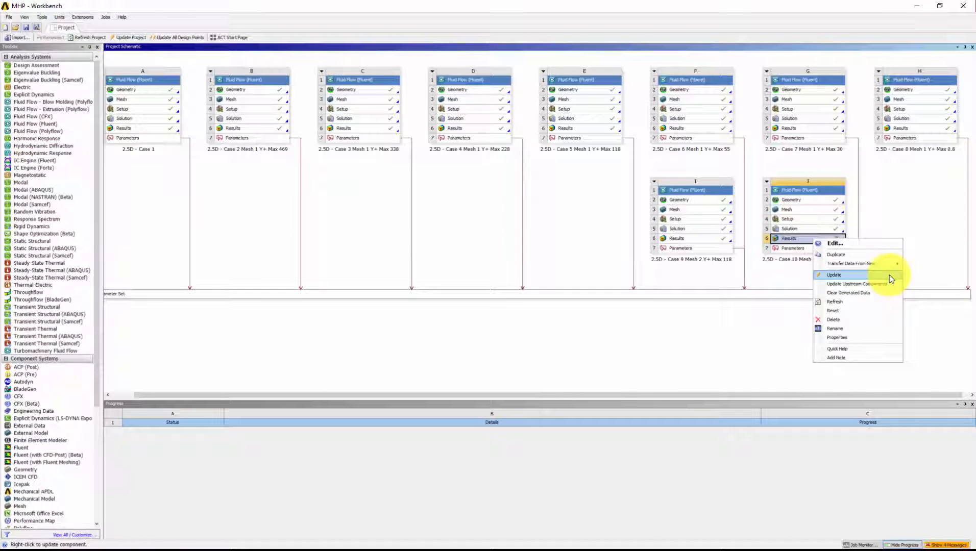
{"action": "left_click", "coordinate": [889, 275]}
{"action": "left_click", "coordinate": [769, 181]}
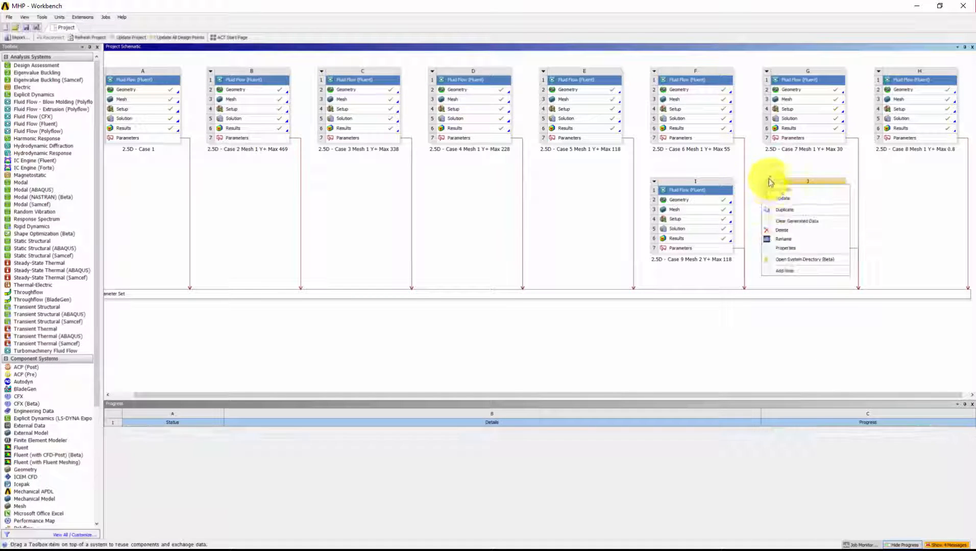
{"action": "left_click", "coordinate": [803, 206]}
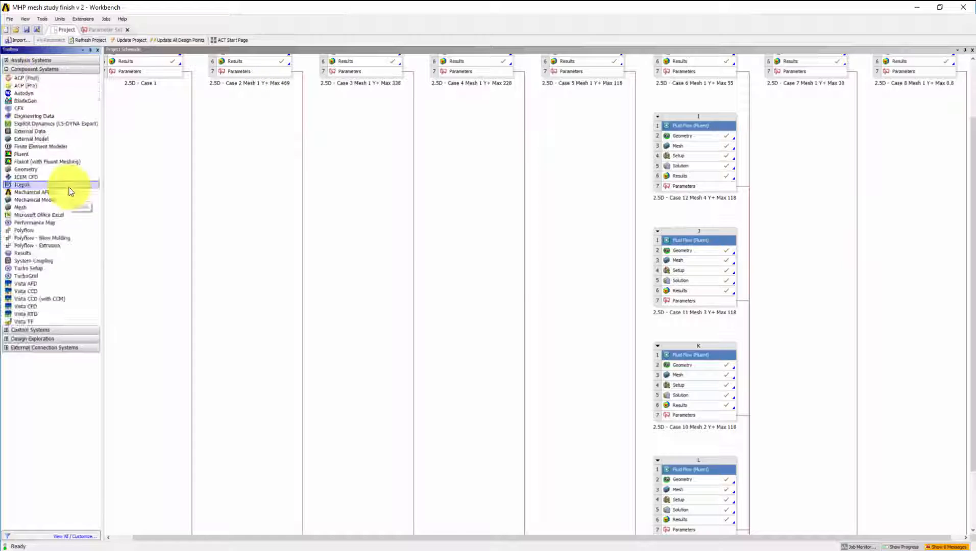
- Add a standalone Results system to the project schematic and link the mesh study solutions to it for comparison
{"action": "left_click_drag", "start_coordinate": [65, 186], "coordinate": [715, 167]}
{"action": "left_click_drag", "start_coordinate": [808, 265], "coordinate": [805, 137]}
{"action": "middle_click_drag", "start_coordinate": [803, 286], "coordinate": [791, 213]}
{"action": "left_click_drag", "start_coordinate": [701, 437], "coordinate": [747, 430]}
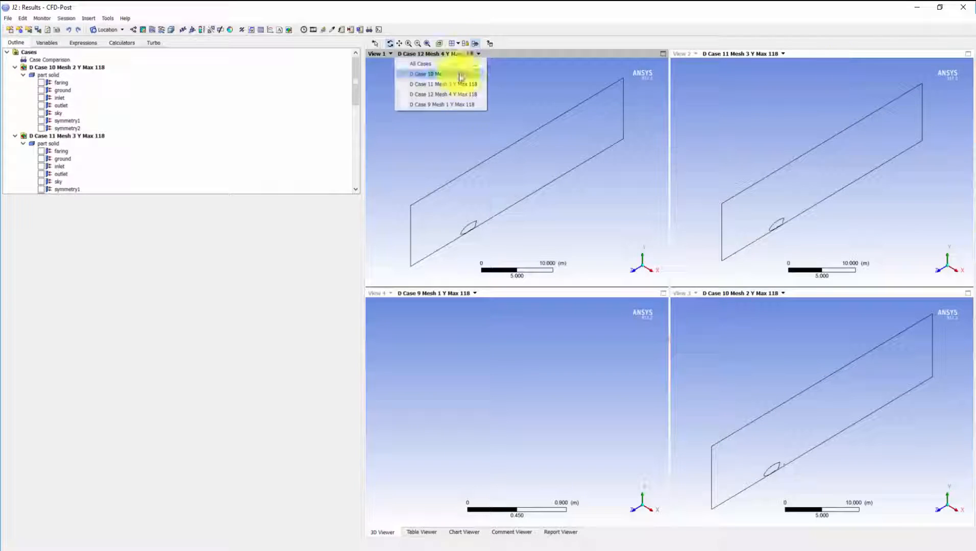
- In CFD-Post, assign Case 9 Mesh 1 to View 1, Case 10 Mesh 2 to View 2, Case 12 Mesh 4 to View 3 and Case 11 Mesh 3 to View 4
{"action": "left_click", "coordinate": [452, 77]}
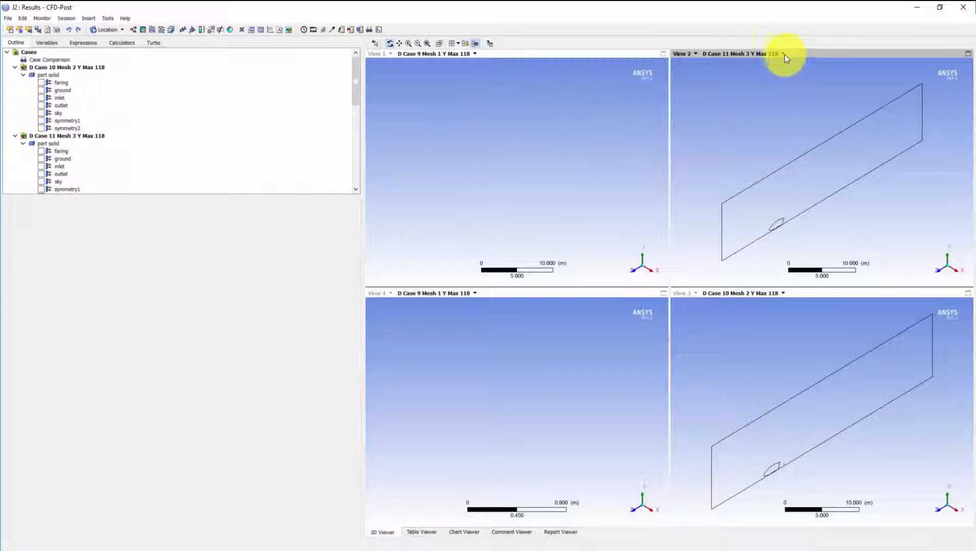
{"action": "left_click", "coordinate": [478, 294]}
{"action": "left_click", "coordinate": [450, 325]}
{"action": "left_click", "coordinate": [784, 294]}
{"action": "left_click", "coordinate": [756, 336]}
{"action": "left_click", "coordinate": [604, 211]}
- Show the symmetry1 boundary of Case 9 Mesh 1 with mesh lines and a face transparency of 1
{"action": "left_click_drag", "start_coordinate": [168, 195], "coordinate": [160, 503]}
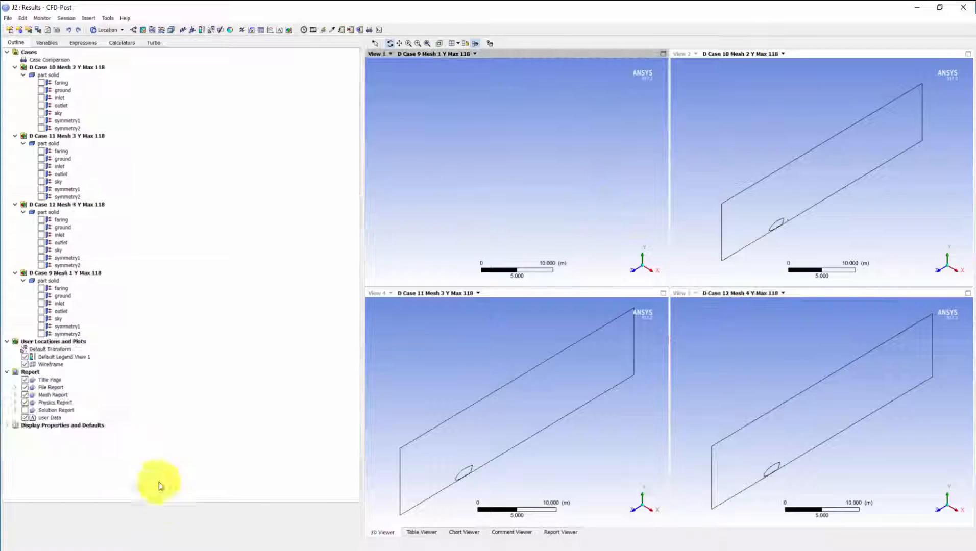
{"action": "double_click", "coordinate": [45, 329]}
{"action": "left_click", "coordinate": [43, 338]}
{"action": "left_click", "coordinate": [14, 418]}
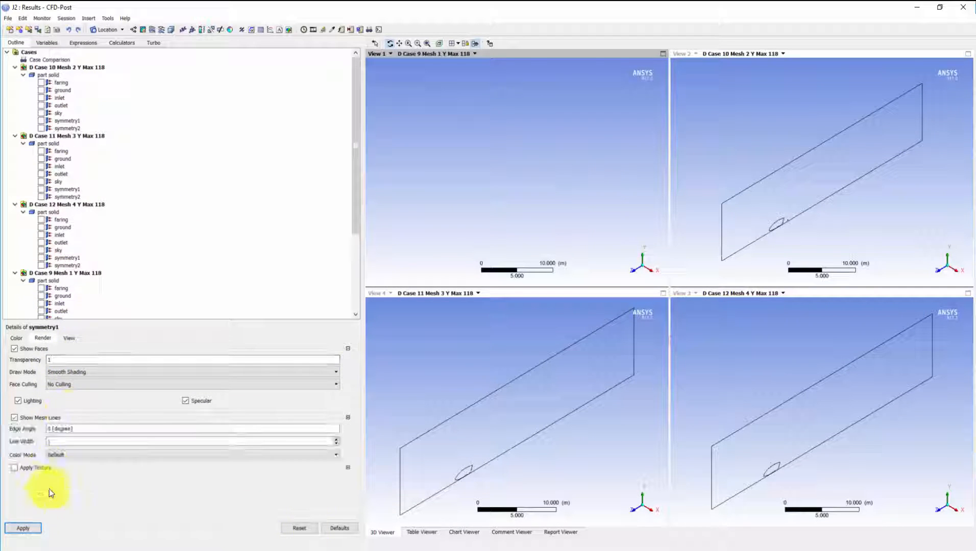
{"action": "left_click", "coordinate": [23, 528]}
- Show the symmetry1 boundary of Case 12 Mesh 4 with mesh lines and a face transparency of 1
{"action": "left_click", "coordinate": [67, 257]}
{"action": "scroll", "coordinate": [92, 259], "scroll_direction": "down", "scroll_amount": 4}
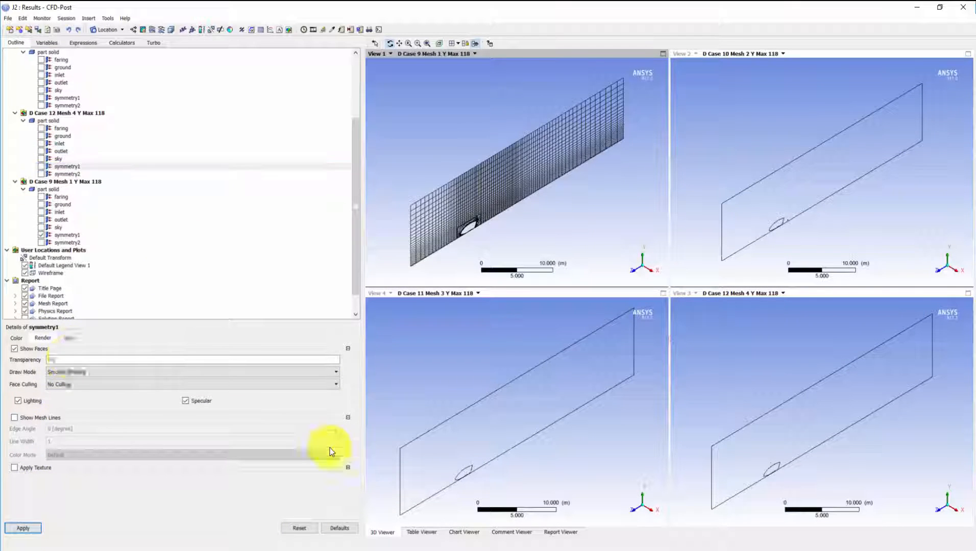
{"action": "left_click", "coordinate": [14, 417]}
{"action": "left_click", "coordinate": [23, 529]}
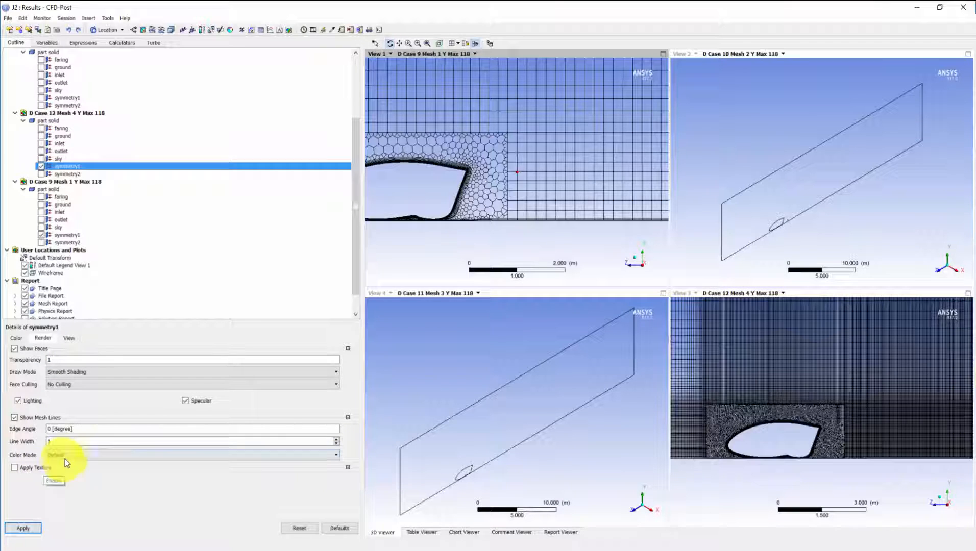
- Set the mesh lines on the Case 12 symmetry1 boundary to a user-specified red line color
{"action": "left_click", "coordinate": [65, 458]}
{"action": "left_click", "coordinate": [65, 471]}
{"action": "left_click", "coordinate": [345, 467]}
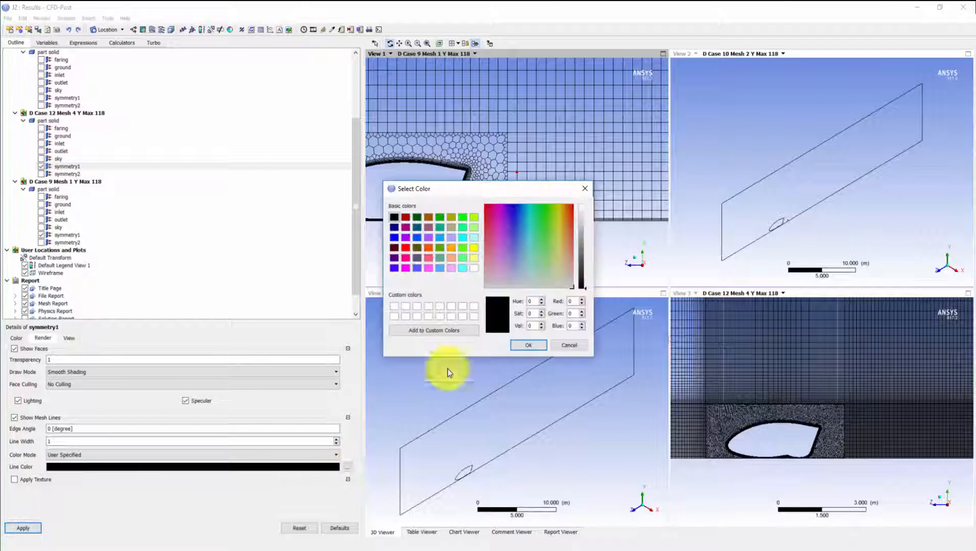
{"action": "left_click", "coordinate": [528, 346]}
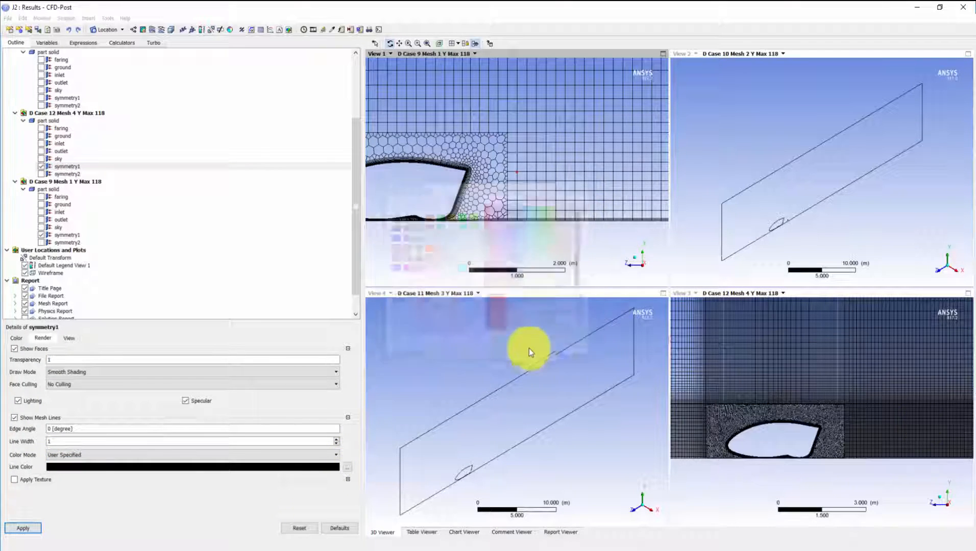
{"action": "left_click", "coordinate": [22, 529]}
- Set View 1 to show All Cases and widen the 3D viewer to overlay the Case 9 and Case 12 meshes
{"action": "left_click", "coordinate": [474, 54]}
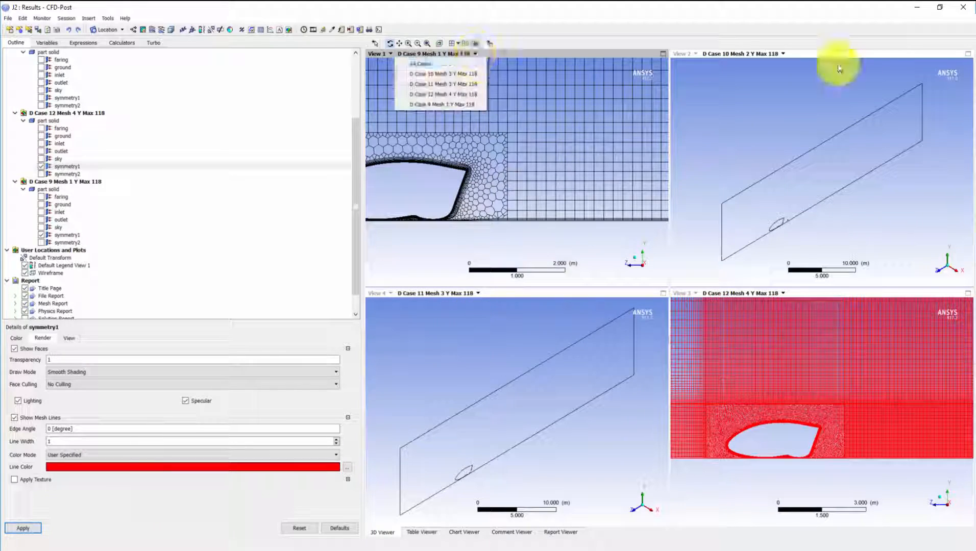
{"action": "left_click", "coordinate": [444, 65]}
{"action": "left_click_drag", "start_coordinate": [364, 109], "coordinate": [203, 112]}
- Examine the overlaid coarse and red fine meshes up close, comparing their polyhedral and structured cell sizes around the fairing
{"action": "right_click_drag", "start_coordinate": [392, 159], "coordinate": [295, 219]}
{"action": "middle_click_drag", "start_coordinate": [473, 224], "coordinate": [417, 94], "text": "ctrl"}
{"action": "middle_click_drag", "start_coordinate": [417, 97], "coordinate": [436, 243], "text": "shift"}
{"action": "middle_click_drag", "start_coordinate": [446, 194], "coordinate": [445, 188], "text": "ctrl"}
{"action": "right_click_drag", "start_coordinate": [729, 242], "coordinate": [730, 242]}
{"action": "right_click_drag", "start_coordinate": [457, 137], "coordinate": [385, 189]}
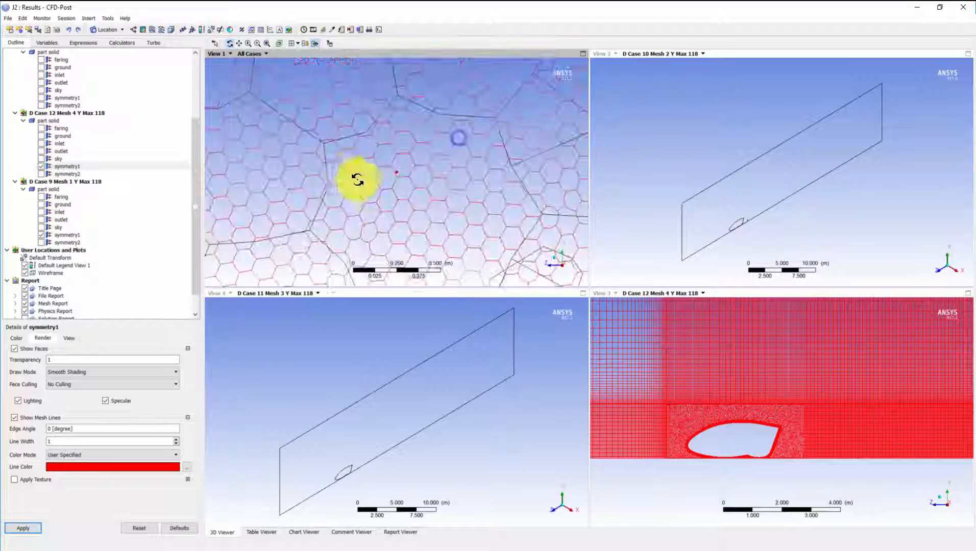
{"action": "middle_click_drag", "start_coordinate": [302, 169], "coordinate": [410, 213], "text": "ctrl"}
{"action": "middle_click_drag", "start_coordinate": [412, 176], "coordinate": [416, 251], "text": "shift"}
{"action": "middle_click_drag", "start_coordinate": [467, 208], "coordinate": [407, 216], "text": "ctrl"}
{"action": "mouse_move", "coordinate": [438, 172]}
{"action": "right_mouse_down"}
{"action": "mouse_move", "coordinate": [333, 226]}
{"action": "mouse_move", "coordinate": [311, 202]}
{"action": "right_mouse_up"}
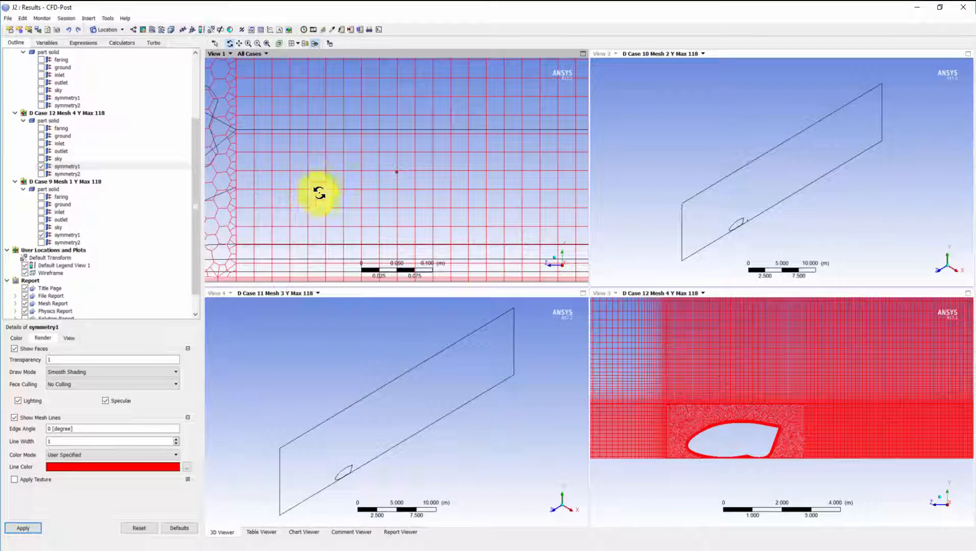
{"action": "middle_click_drag", "start_coordinate": [391, 134], "coordinate": [393, 218], "text": "shift"}
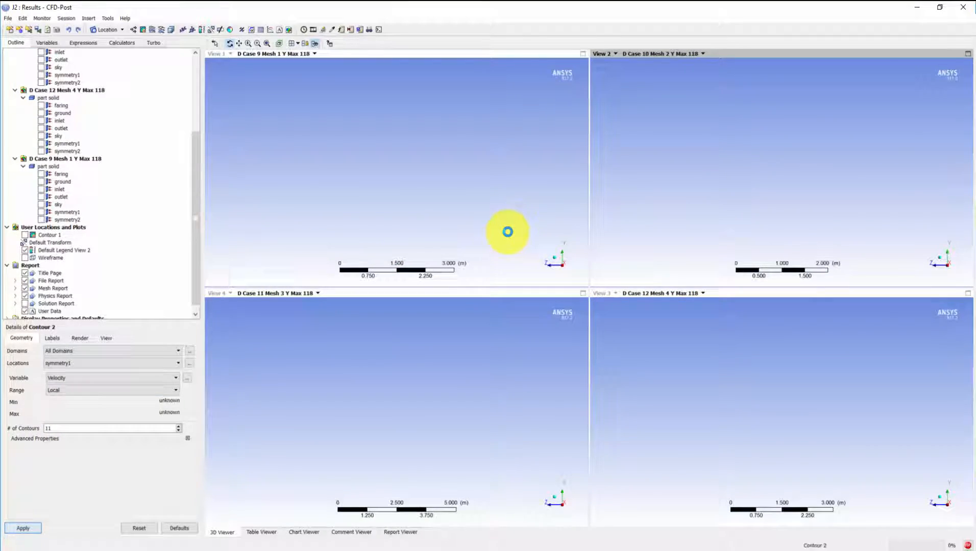
- Overlay the symmetry1 mesh lines on the velocity contours of Case 9 and Case 12, focusing on the wake behind the fairing
{"action": "middle_click_drag", "start_coordinate": [406, 202], "coordinate": [311, 178]}
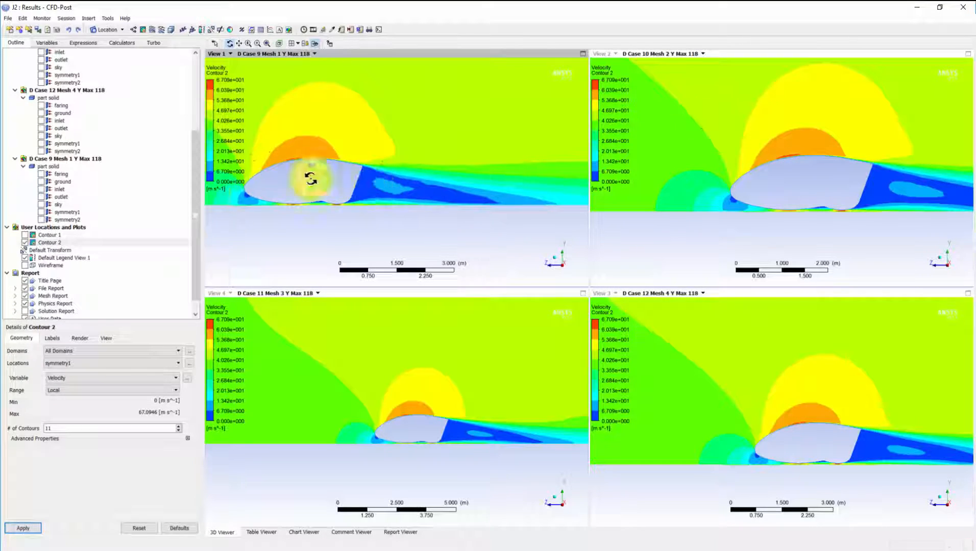
{"action": "left_click", "coordinate": [43, 211]}
{"action": "left_click", "coordinate": [295, 266]}
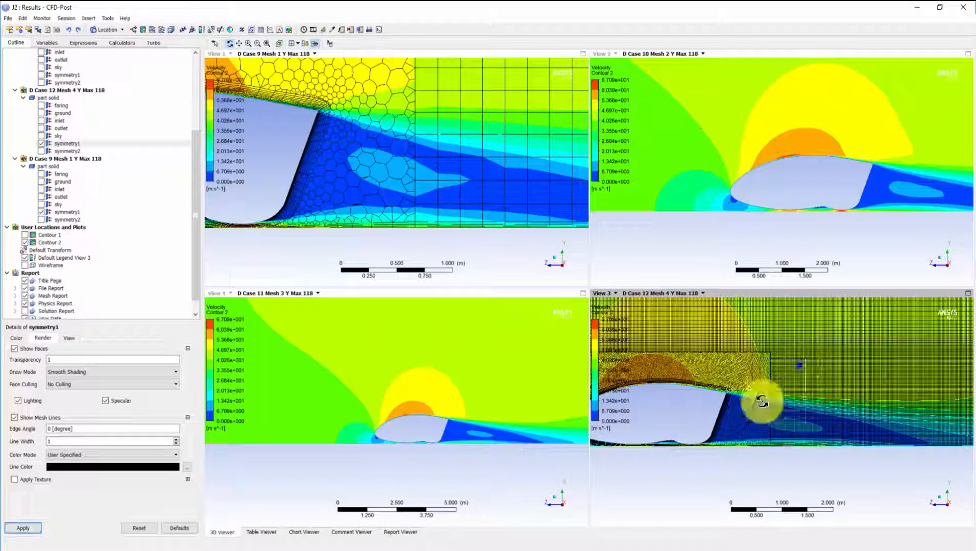
{"action": "right_click_drag", "start_coordinate": [761, 399], "coordinate": [802, 459]}
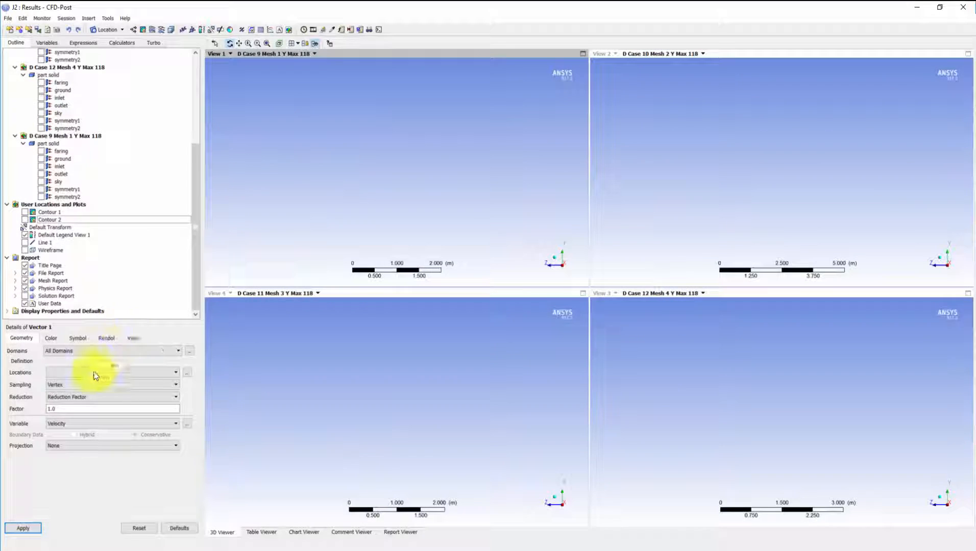
- Plot velocity vectors on symmetry1 as line arrows with a symbol size of 0.1 and compare the wakes across the case views
{"action": "left_click", "coordinate": [98, 370]}
{"action": "left_click", "coordinate": [90, 420]}
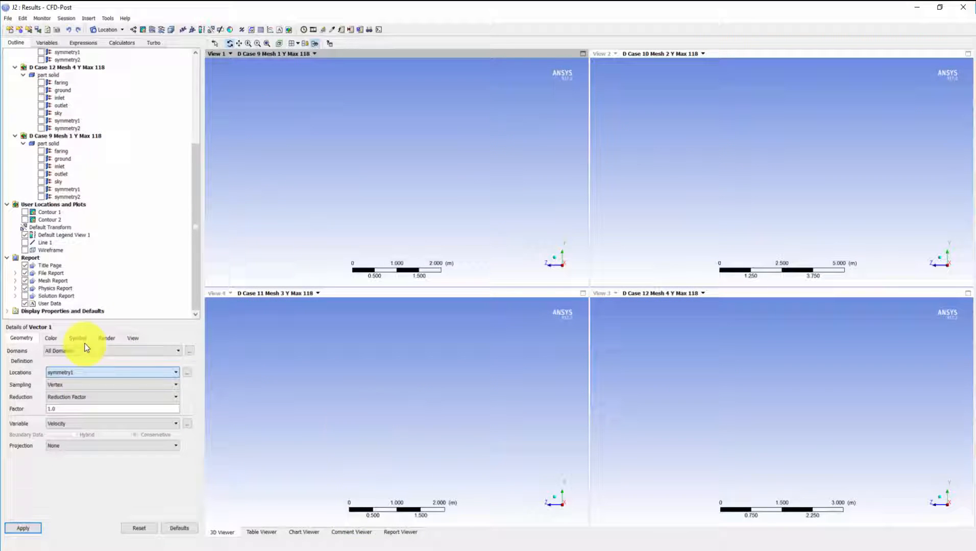
{"action": "left_click", "coordinate": [77, 338]}
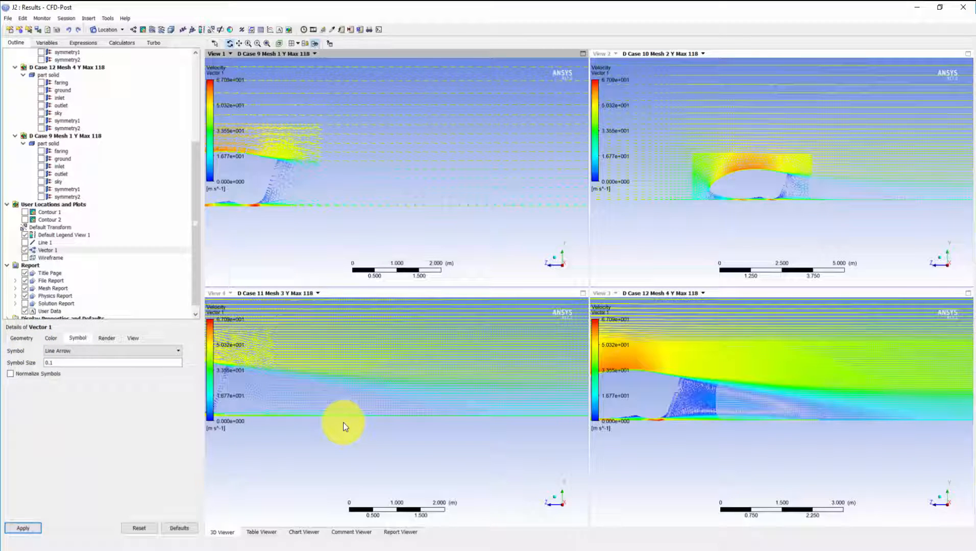
{"action": "left_click", "coordinate": [21, 338]}
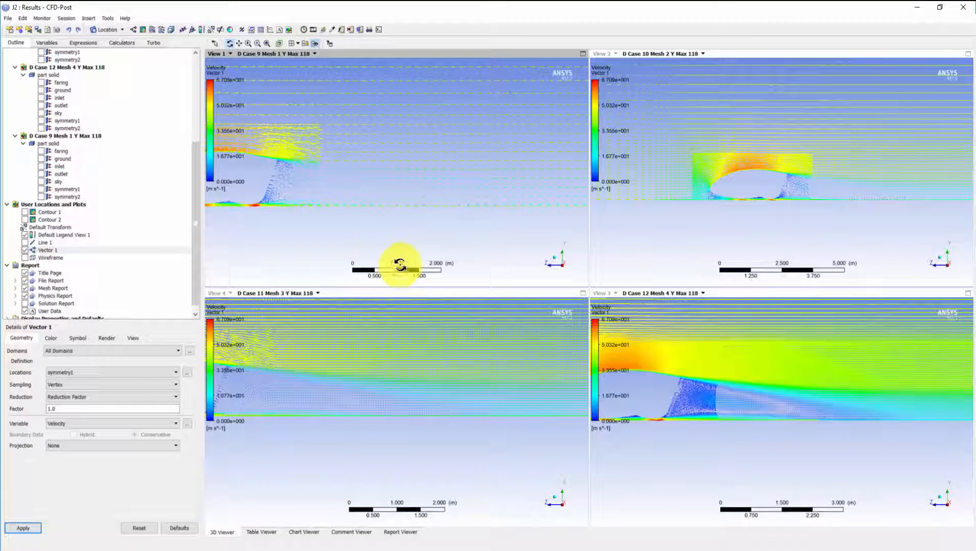
{"action": "middle_click_drag", "start_coordinate": [376, 238], "coordinate": [445, 219], "text": "ctrl"}
{"action": "middle_click_drag", "start_coordinate": [343, 333], "coordinate": [421, 325], "text": "ctrl"}
{"action": "right_click_drag", "start_coordinate": [436, 347], "coordinate": [286, 410]}
{"action": "left_click", "coordinate": [30, 526]}
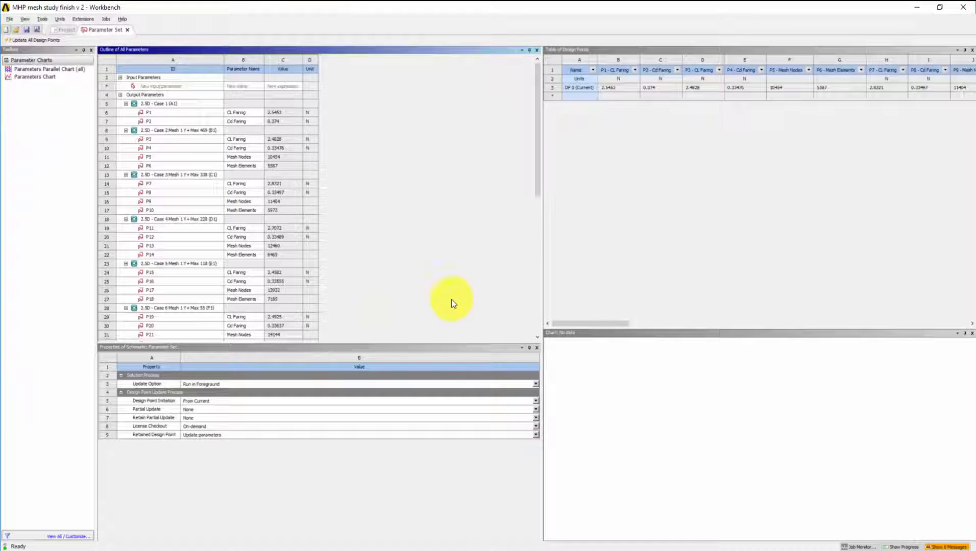
- Review the lift, drag and mesh output parameters in Workbench and the face sizing and Cl values in Excel's Mesh Study sheet
{"action": "scroll", "coordinate": [425, 255], "scroll_direction": "down", "scroll_amount": 10}
{"action": "left_click_drag", "start_coordinate": [1, 270], "coordinate": [469, 7]}
{"action": "left_click", "coordinate": [352, 160]}
{"action": "left_click", "coordinate": [352, 120]}
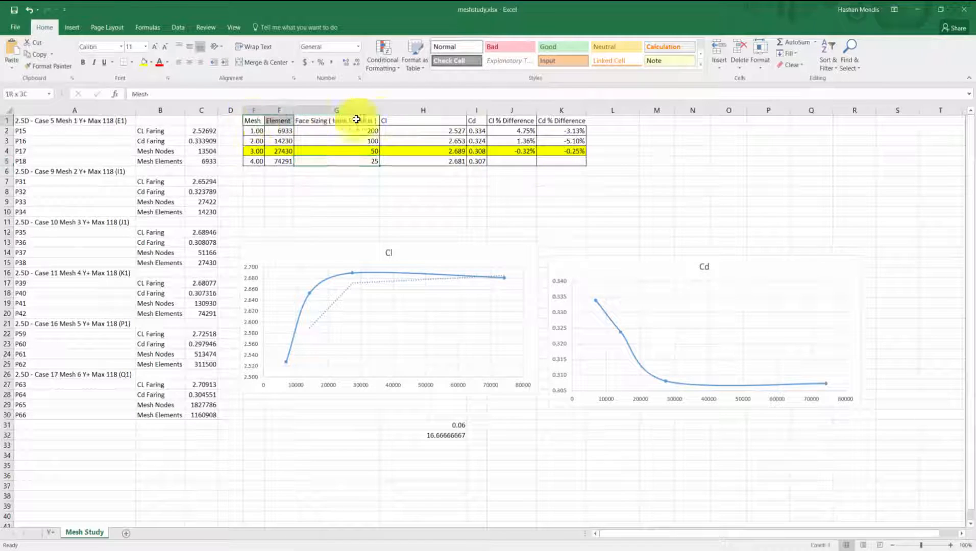
{"action": "key", "text": "Down"}
{"action": "key", "text": "Down"}
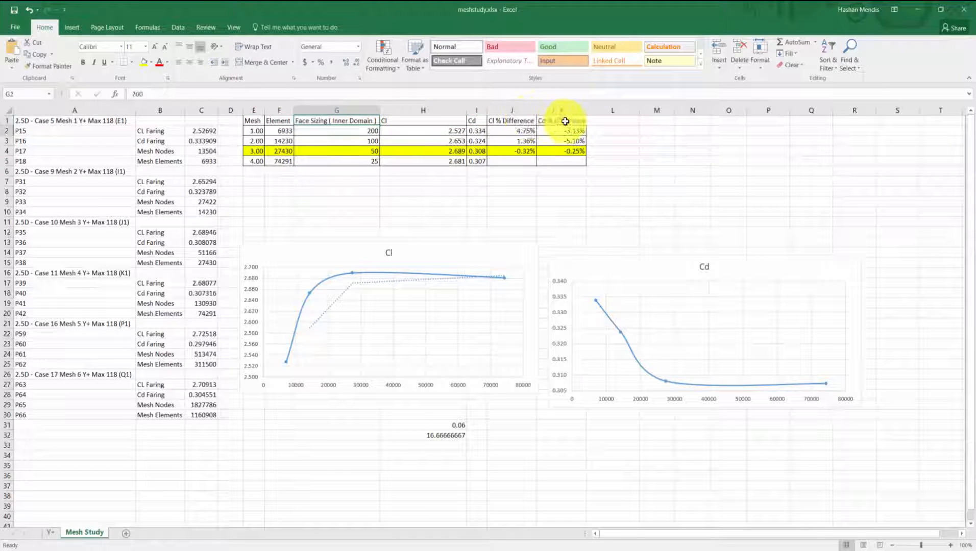
{"action": "left_click", "coordinate": [456, 131]}
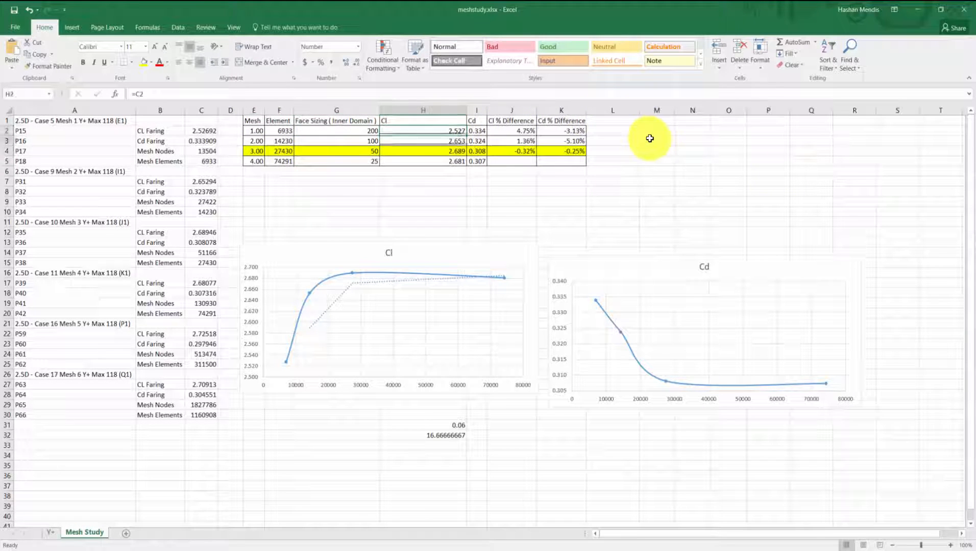
- Inspect the Cl % Difference formulas for the successive meshes, starting with =(H3-H2)/H3 in J2
{"action": "left_click", "coordinate": [503, 130]}
{"action": "key", "text": "F2"}
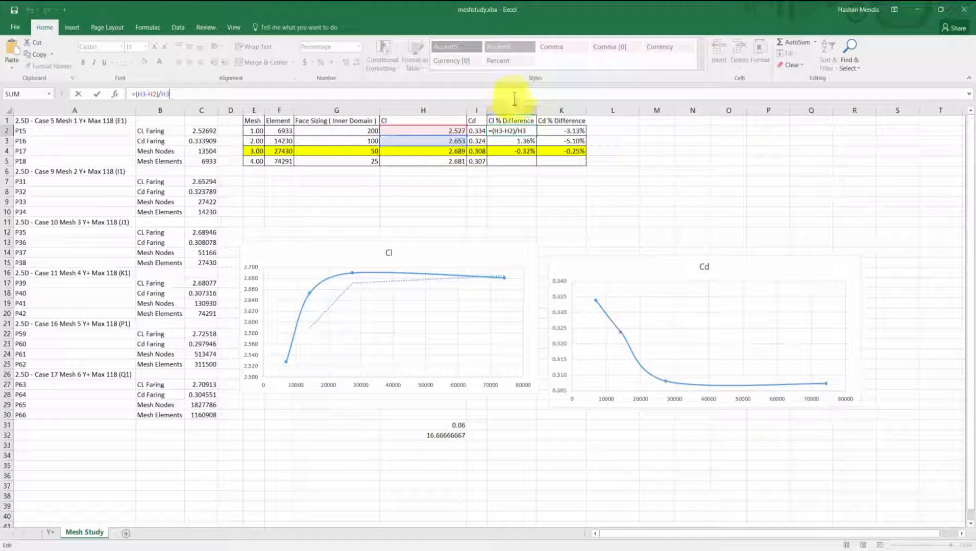
{"action": "key", "text": "Return"}
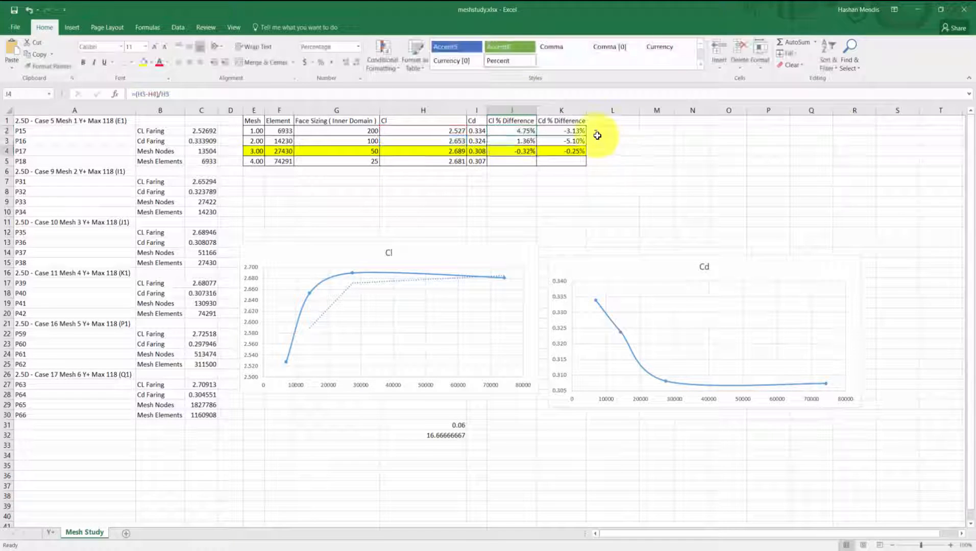
{"action": "key", "text": "Down"}
{"action": "key", "text": "F2"}
{"action": "key", "text": "Return"}
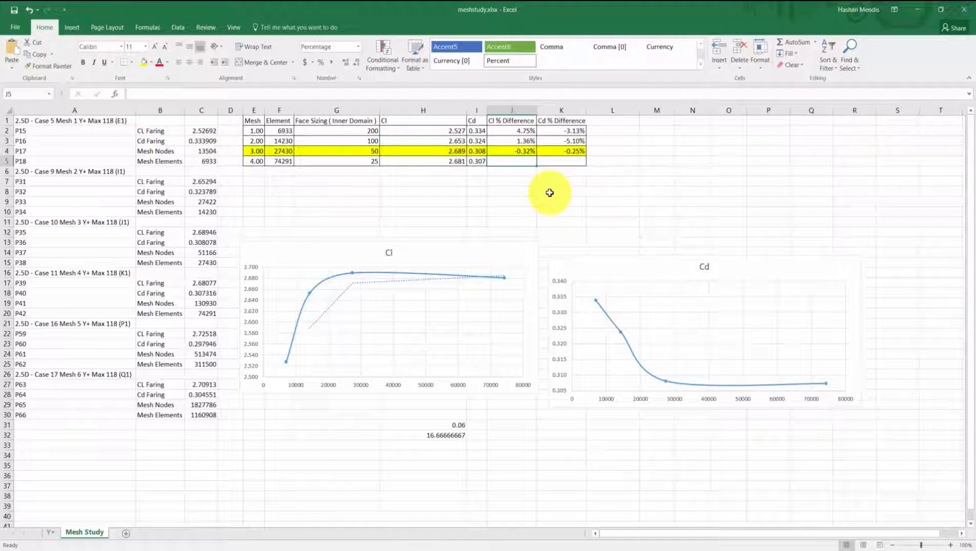
{"action": "left_click", "coordinate": [550, 191]}
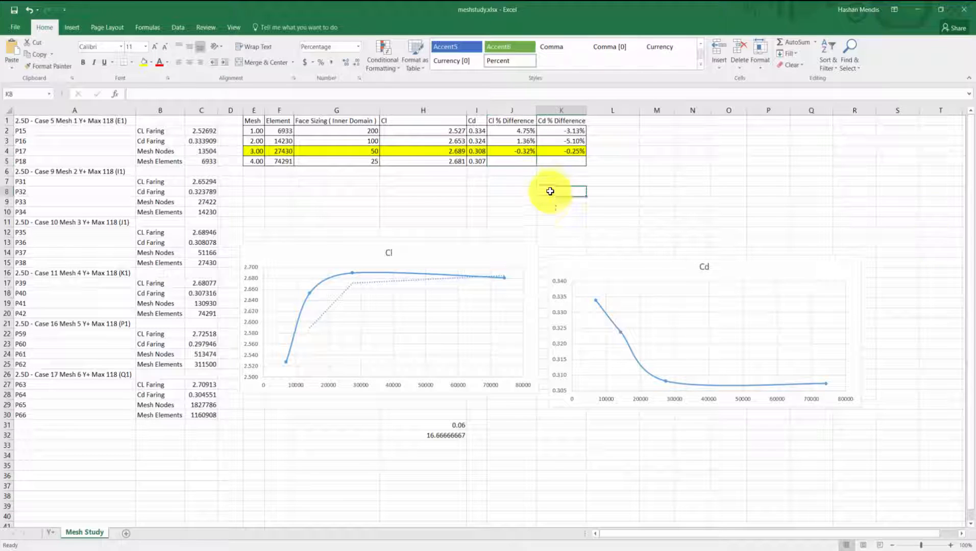